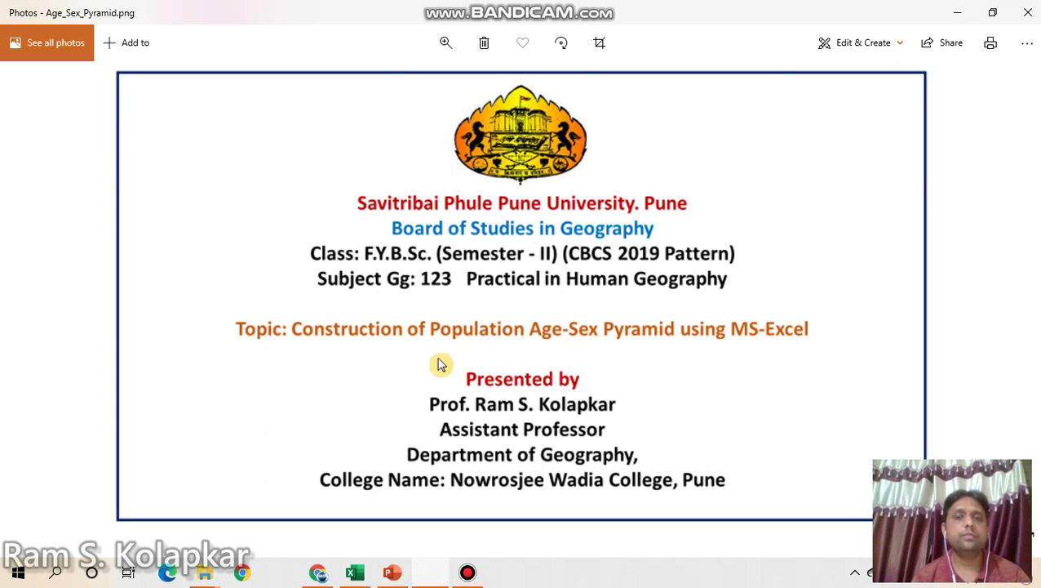
Switch from the Photos title slide to the Excel workbook
{"action": "left_click", "coordinate": [354, 572]}
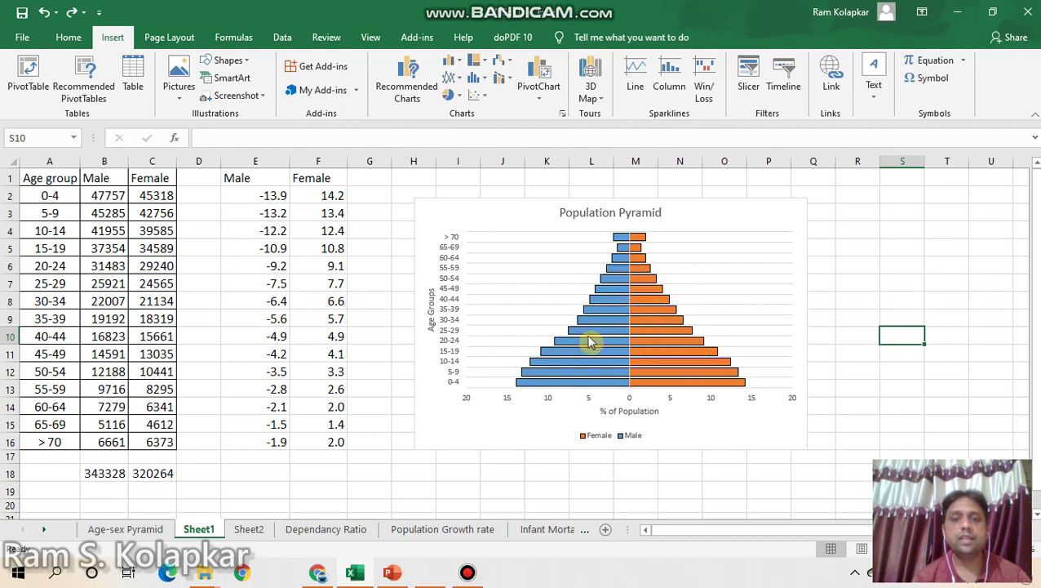
{"action": "mouse_move", "coordinate": [570, 373]}
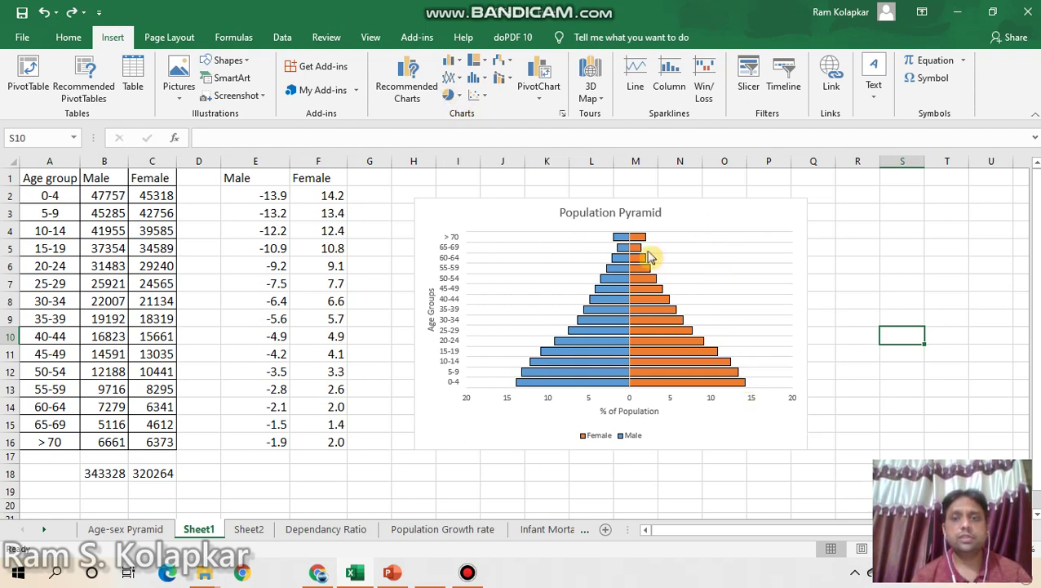
{"action": "mouse_move", "coordinate": [662, 369]}
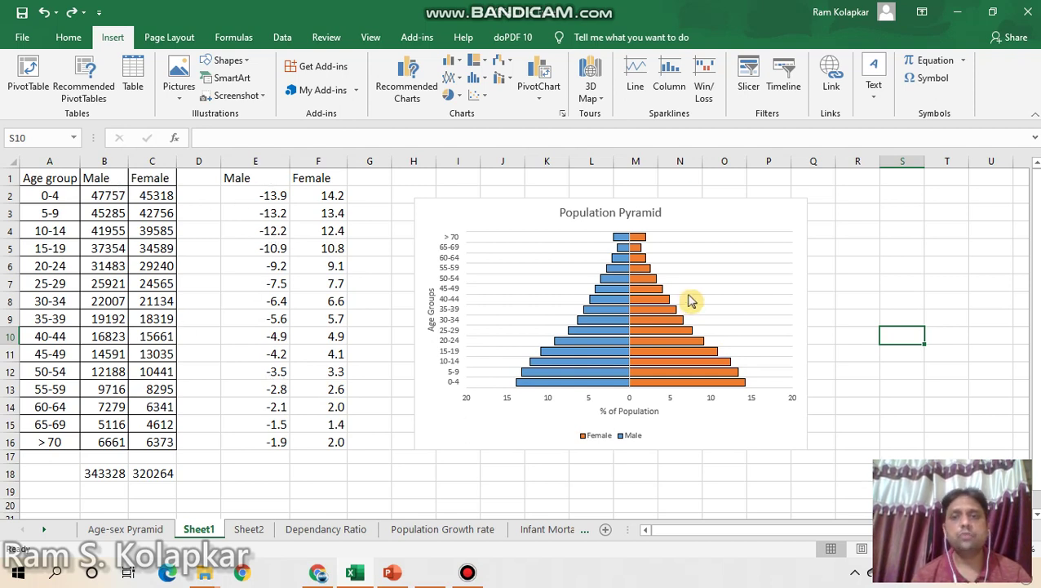
{"action": "left_click", "coordinate": [772, 222]}
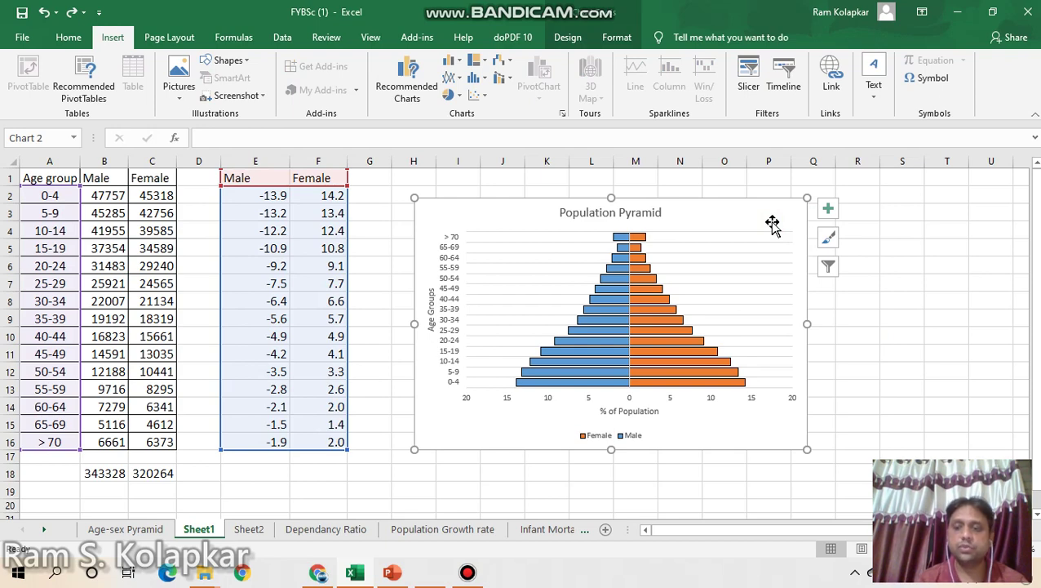
Delete the existing Population Pyramid chart and inspect the formulas in E2 and B18
{"action": "key", "text": "Delete"}
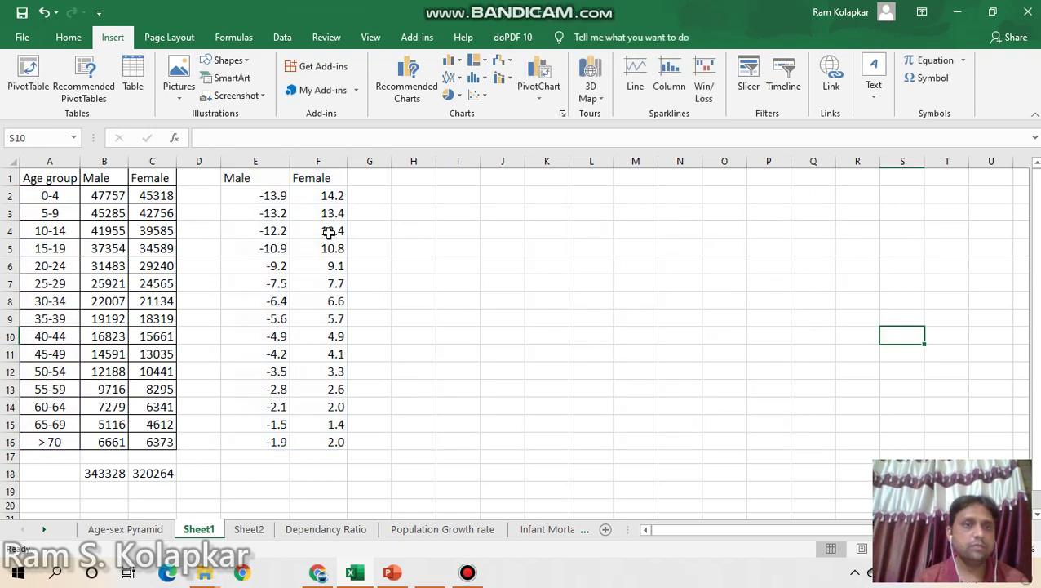
{"action": "left_click", "coordinate": [263, 193]}
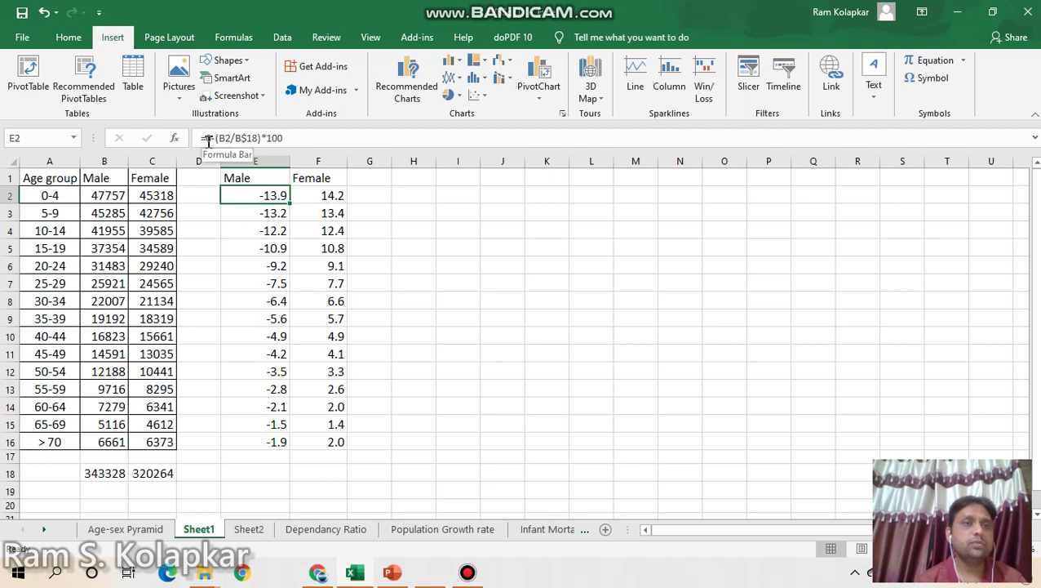
{"action": "left_click_drag", "start_coordinate": [206, 141], "coordinate": [286, 139]}
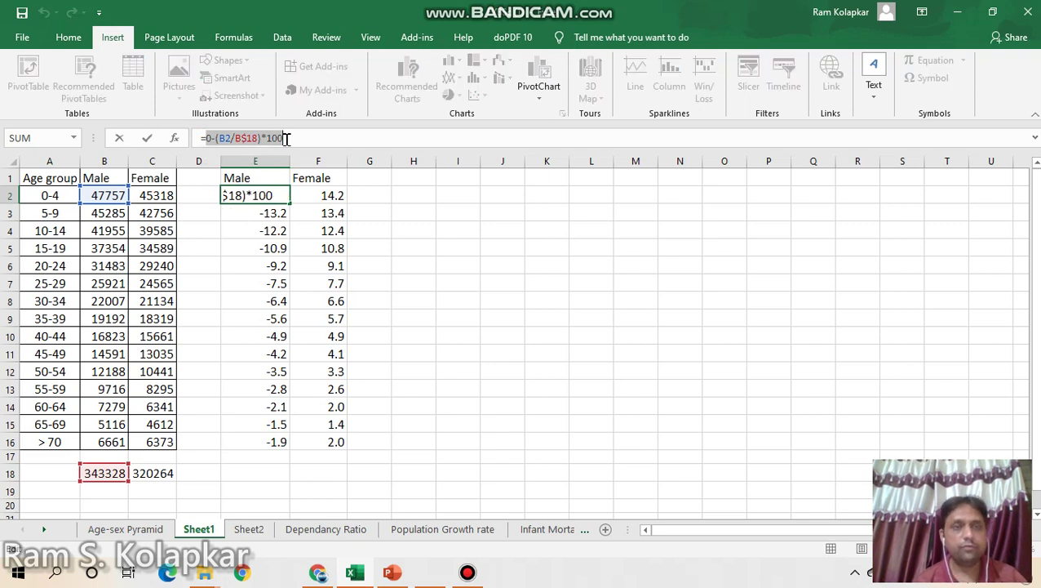
{"action": "left_click", "coordinate": [504, 194]}
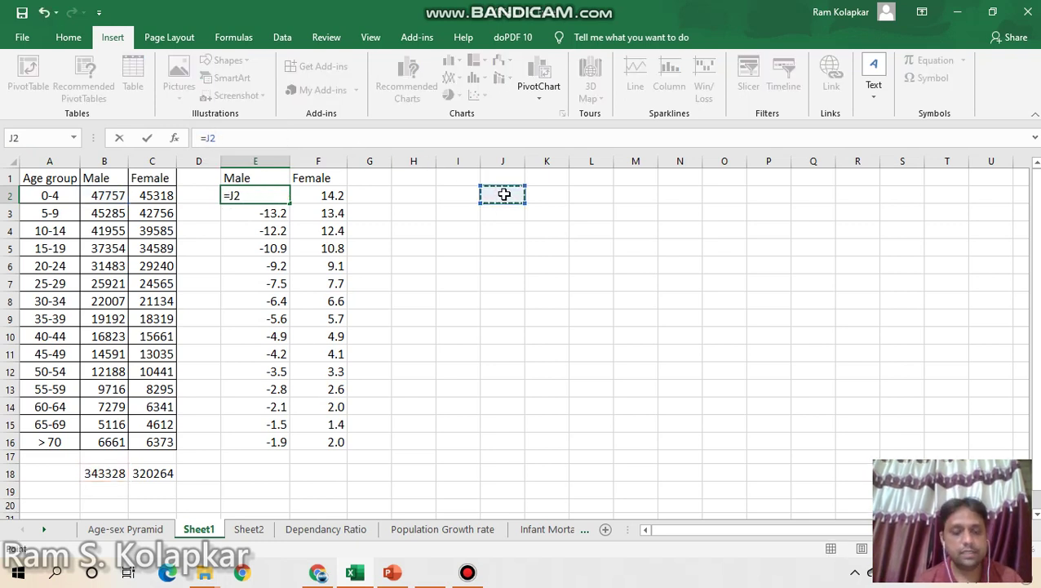
{"action": "key", "text": "ctrl+z"}
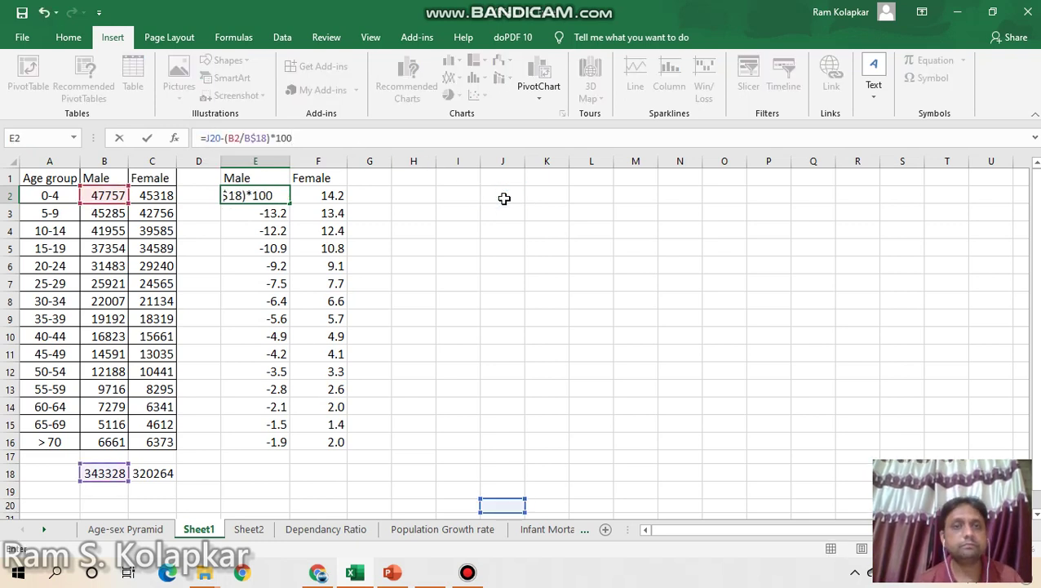
{"action": "left_click", "coordinate": [460, 197]}
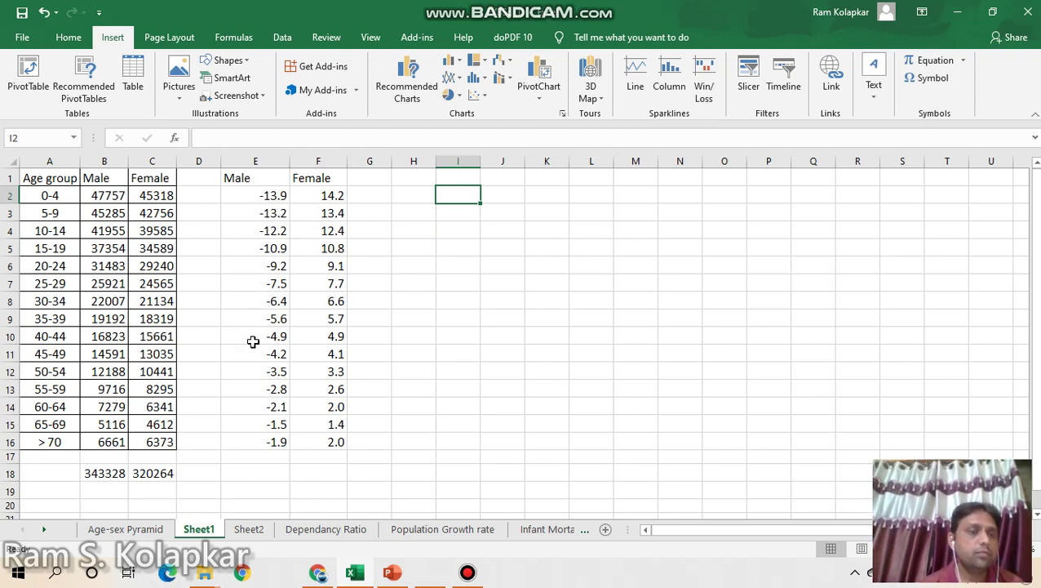
{"action": "left_click", "coordinate": [102, 475]}
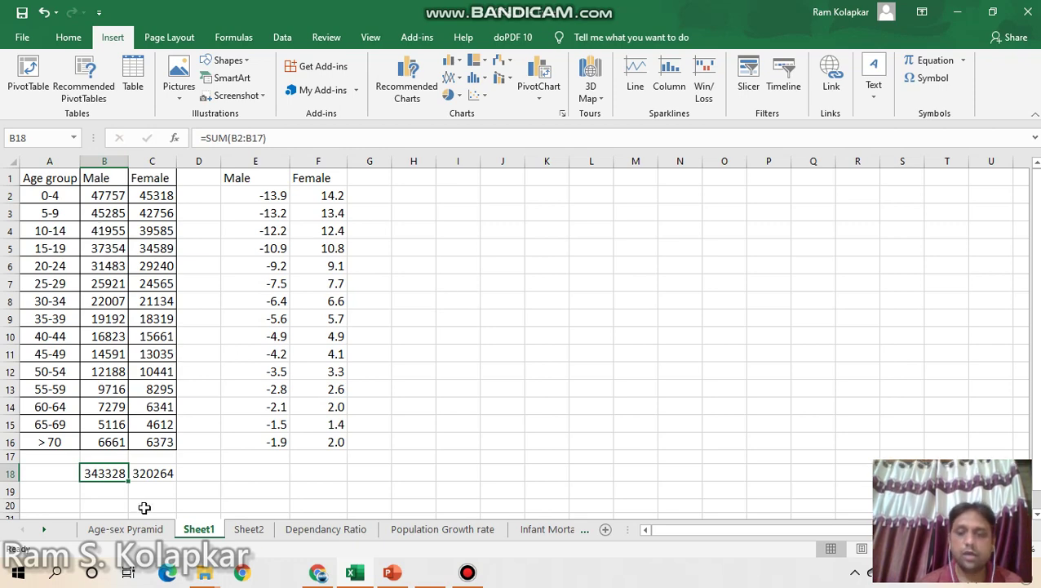
AutoSum the Male and Female columns into B18 and C18, giving 343328 and 320264
{"action": "left_click", "coordinate": [73, 37]}
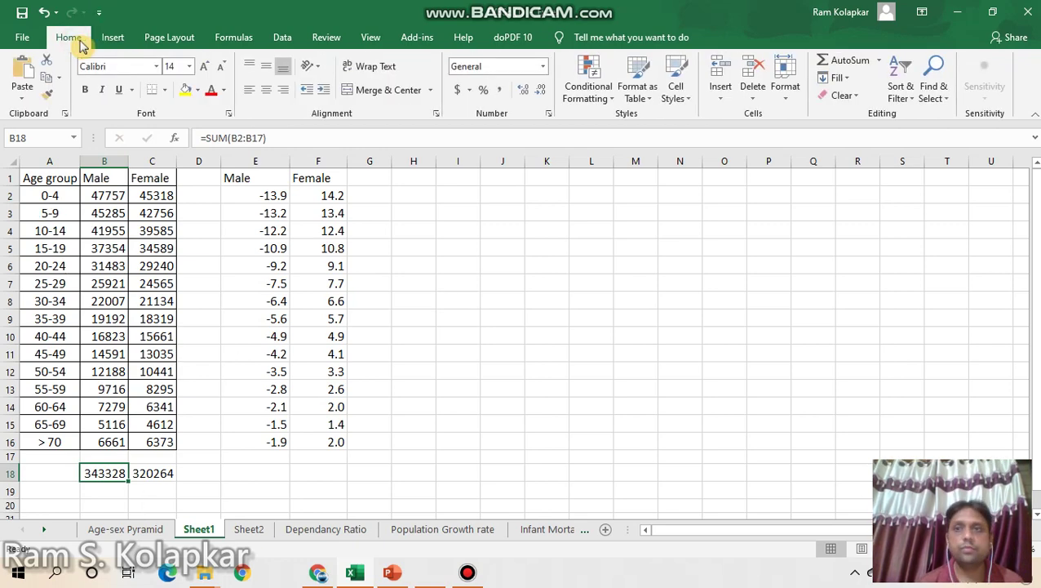
{"action": "left_click", "coordinate": [834, 62]}
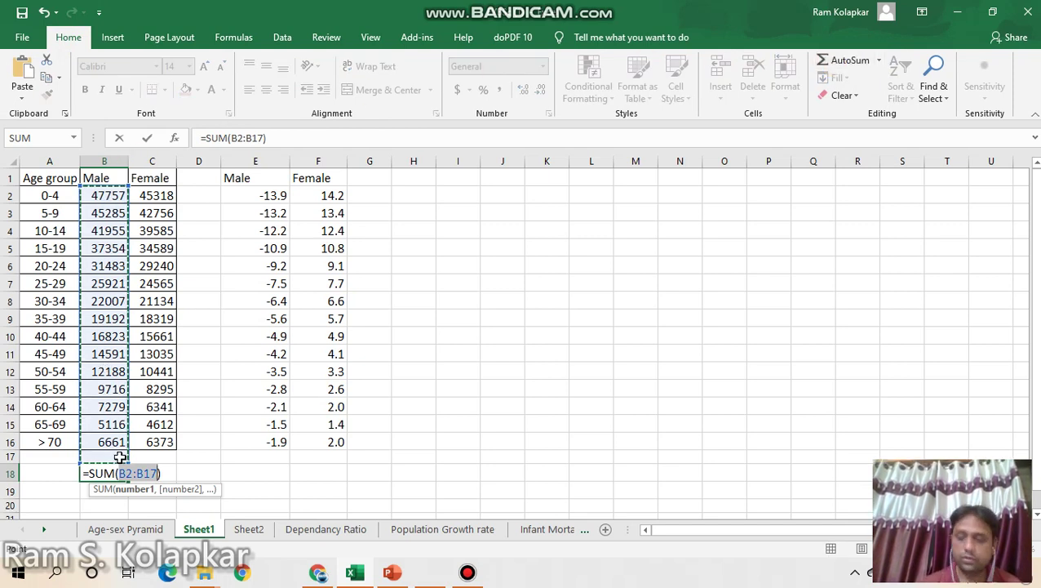
{"action": "key", "text": "Return"}
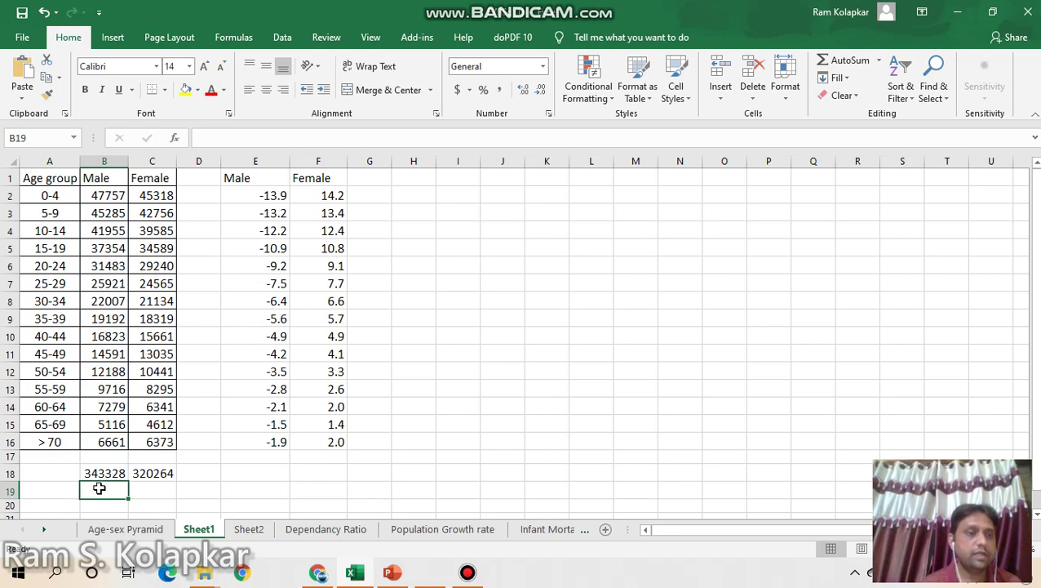
{"action": "left_click", "coordinate": [152, 473]}
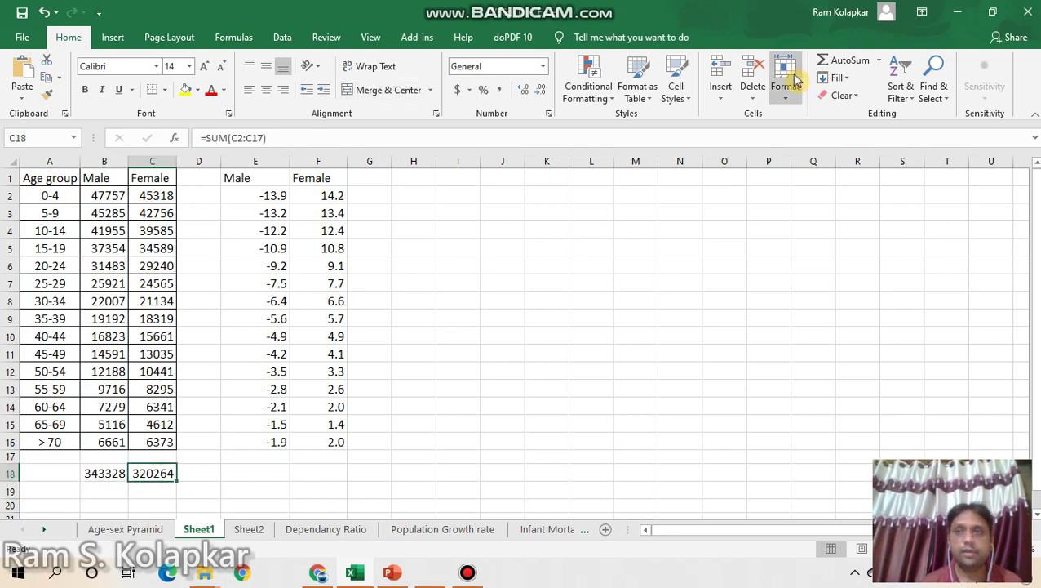
{"action": "left_click", "coordinate": [840, 62]}
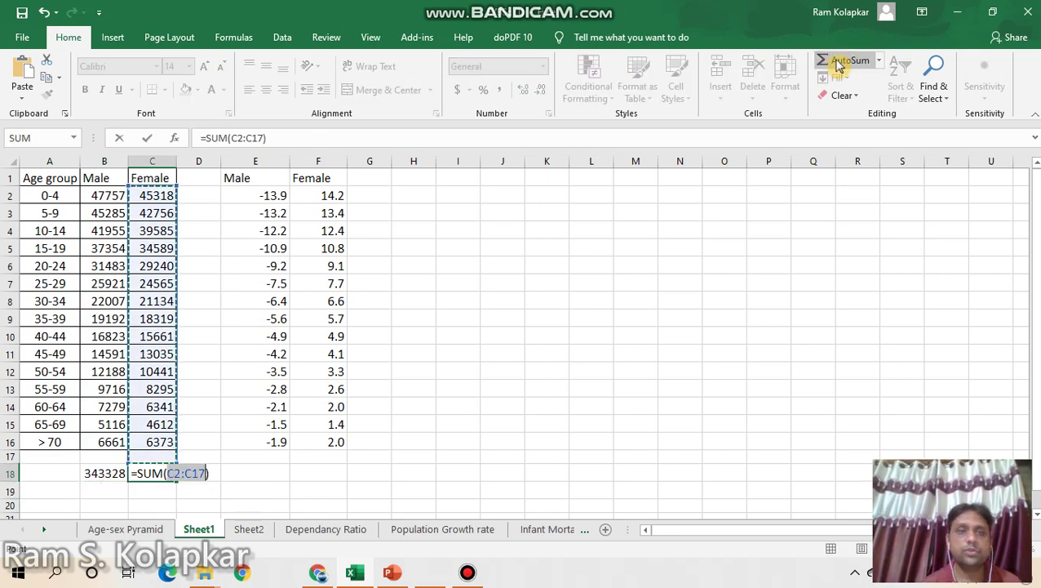
{"action": "key", "text": "Return"}
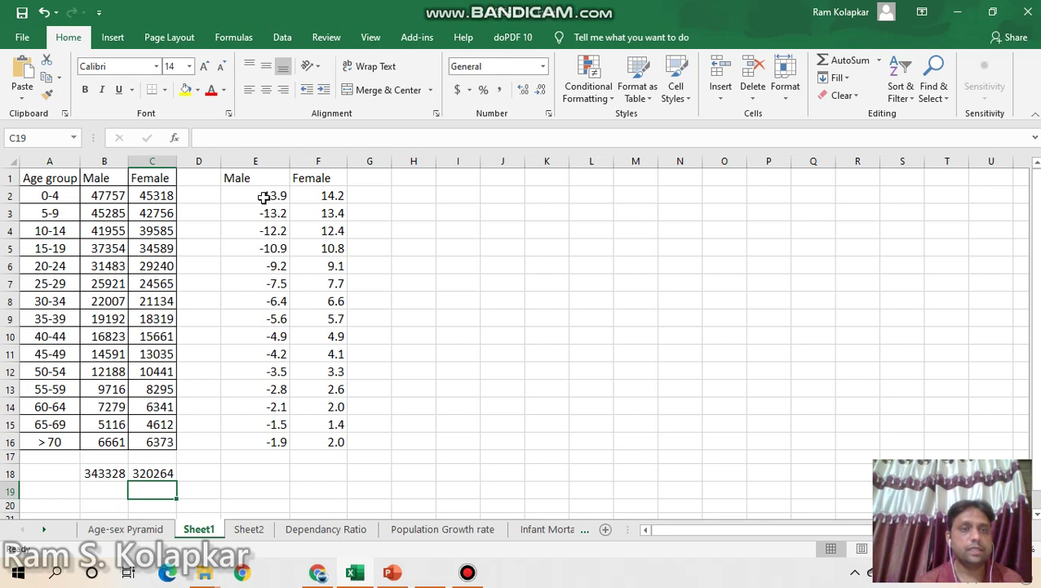
Clear the old percentages in E2:G19 and enter =0-B2/B18*100 in E2
{"action": "left_click_drag", "start_coordinate": [263, 197], "coordinate": [358, 487]}
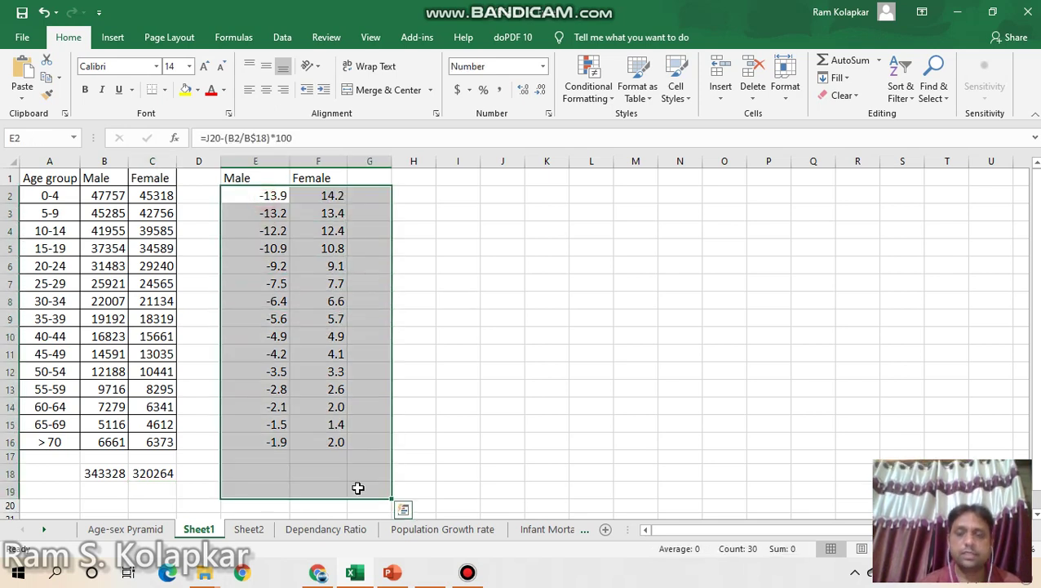
{"action": "key", "text": "Delete"}
{"action": "left_click", "coordinate": [237, 200]}
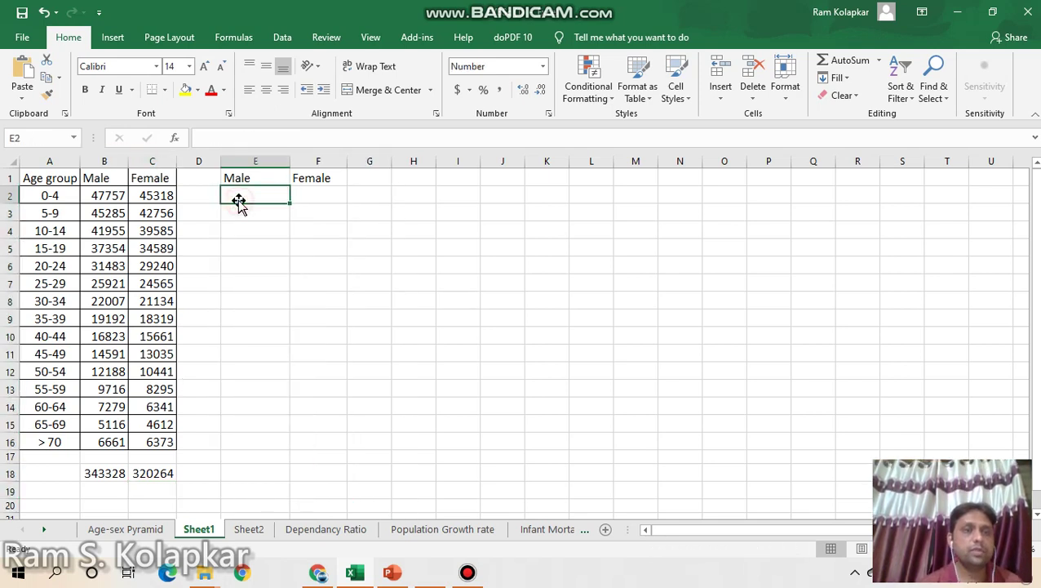
{"action": "type", "text": "="}
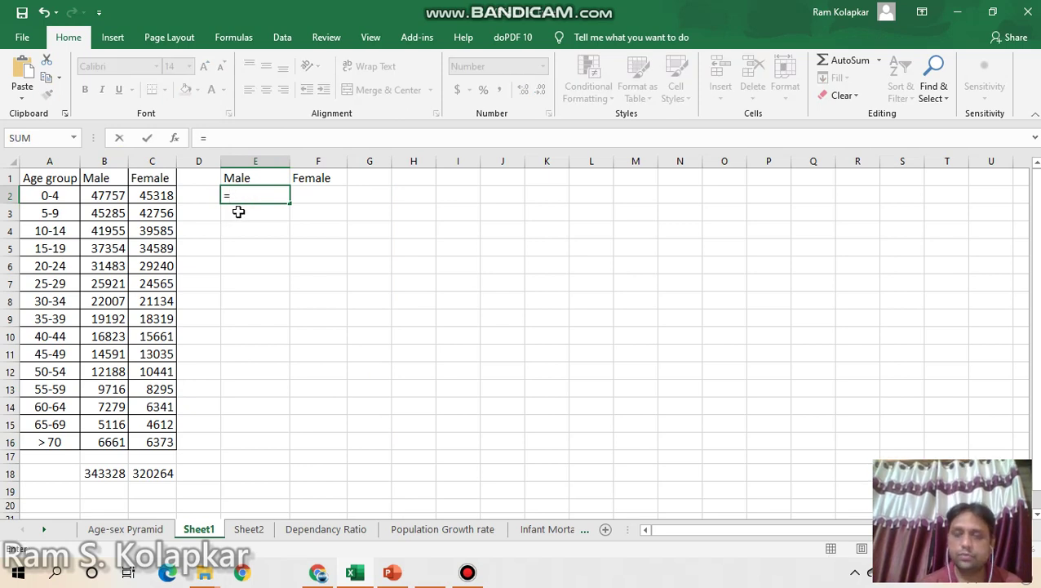
{"action": "type", "text": "0"}
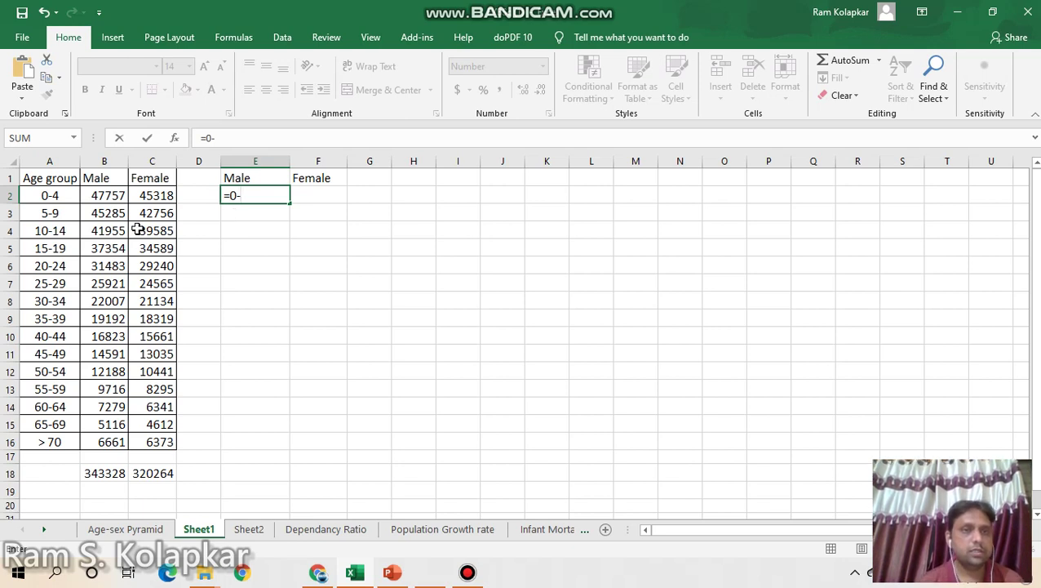
{"action": "type", "text": "-"}
{"action": "left_click", "coordinate": [116, 202]}
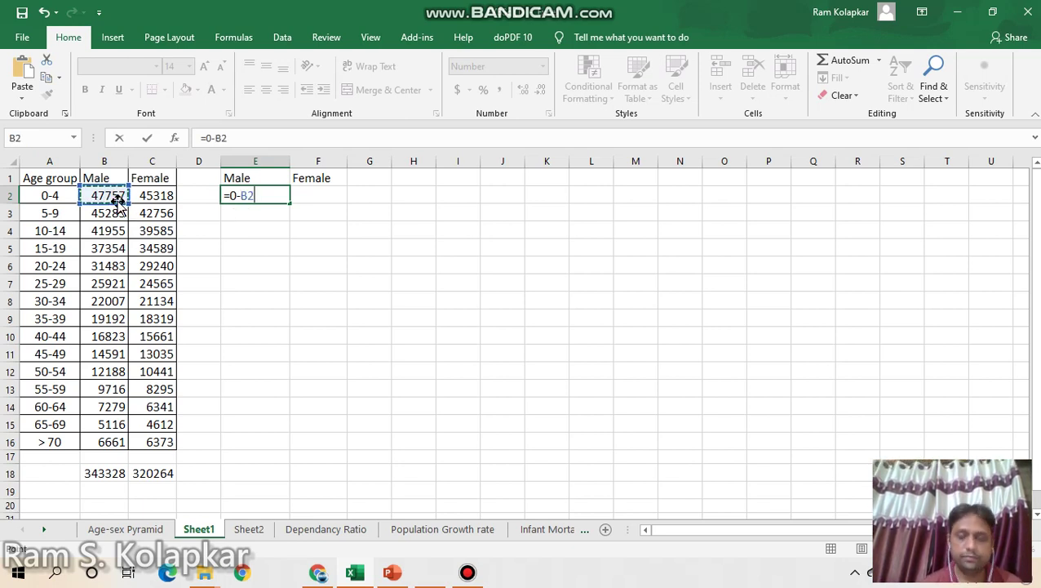
{"action": "type", "text": "/"}
{"action": "left_click", "coordinate": [107, 476]}
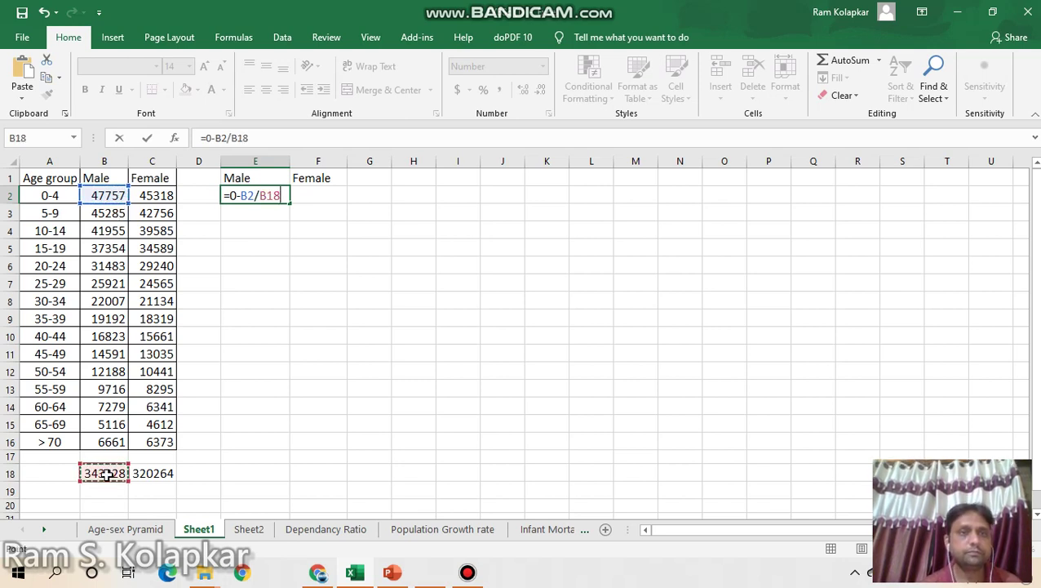
{"action": "type", "text": "*100"}
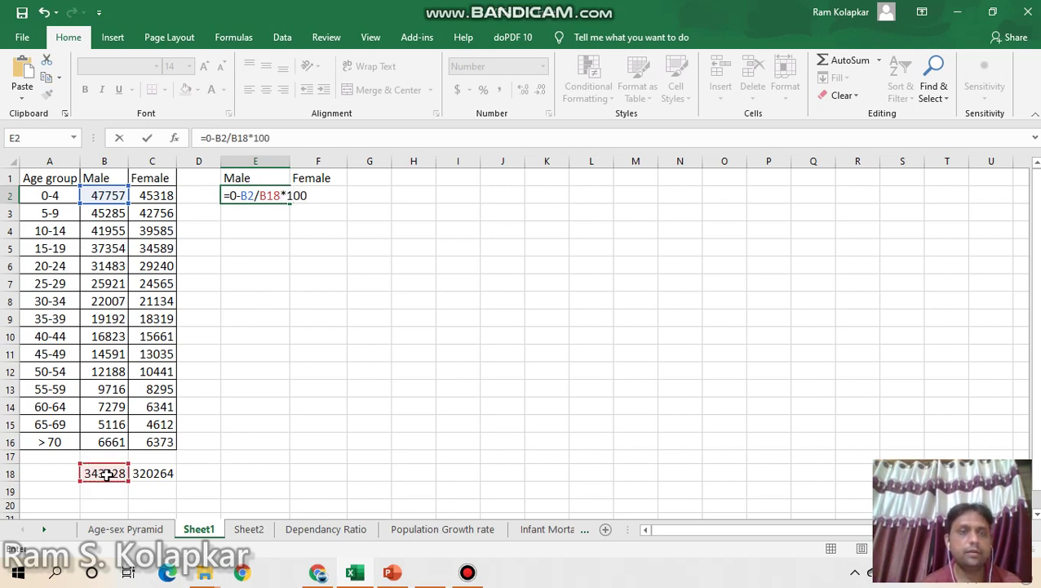
{"action": "key", "text": "Return"}
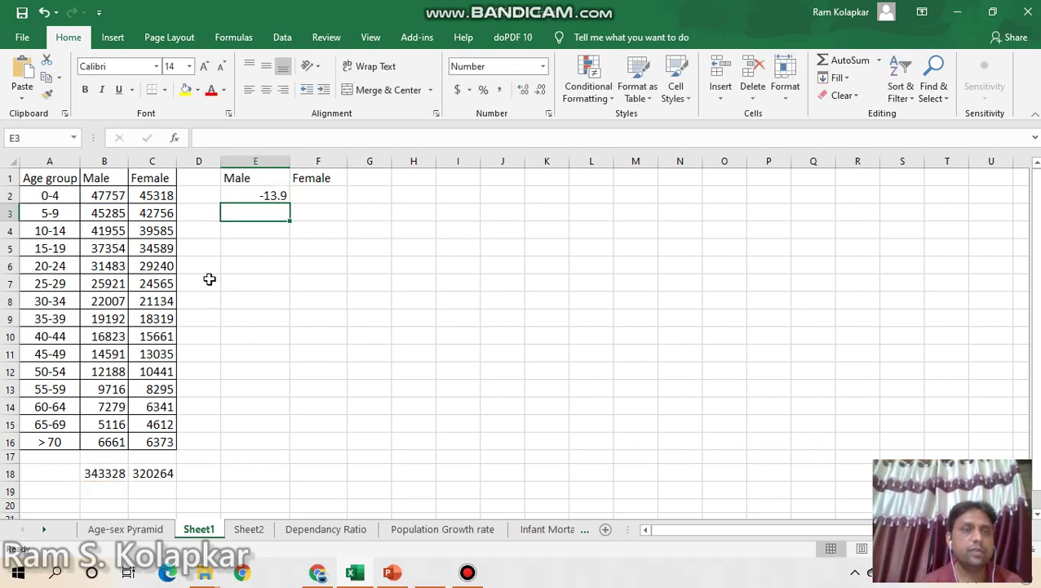
Anchor the total as B$18 and fill E2's formula down to E16 (-13.9 to -1.9)
{"action": "left_click", "coordinate": [278, 197]}
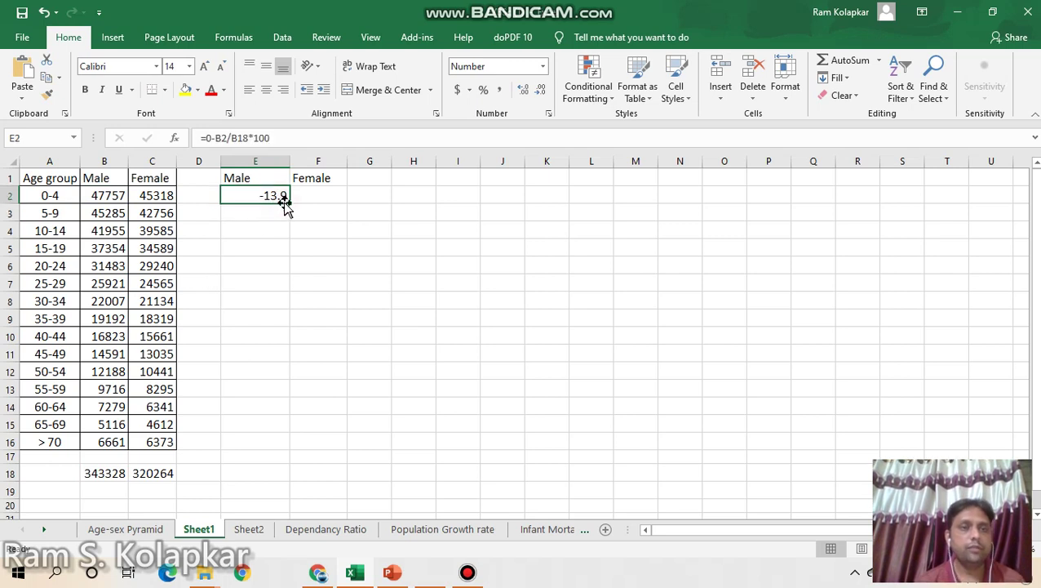
{"action": "left_click_drag", "start_coordinate": [288, 205], "coordinate": [272, 445]}
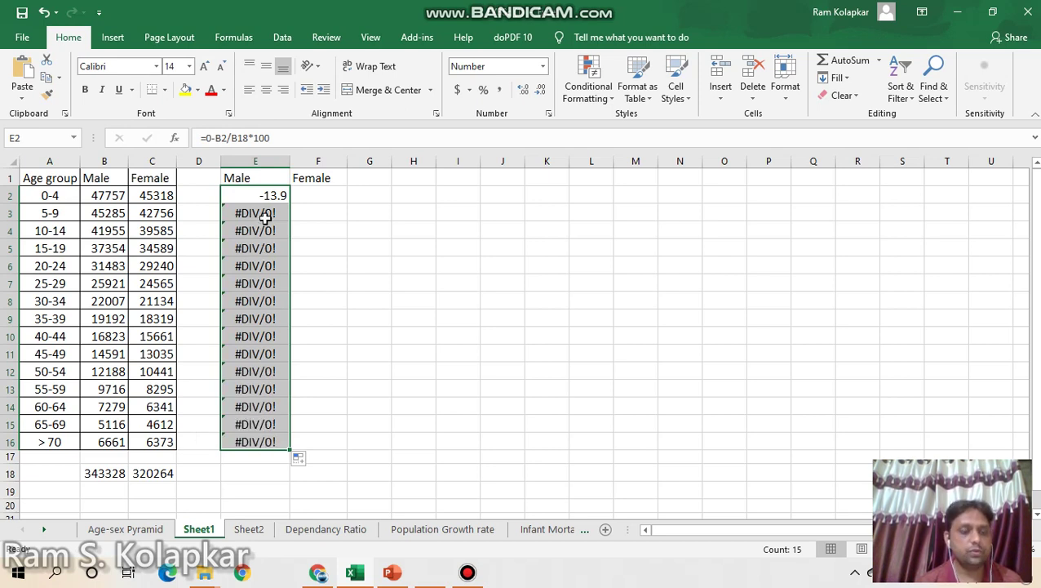
{"action": "key", "text": "ctrl+z"}
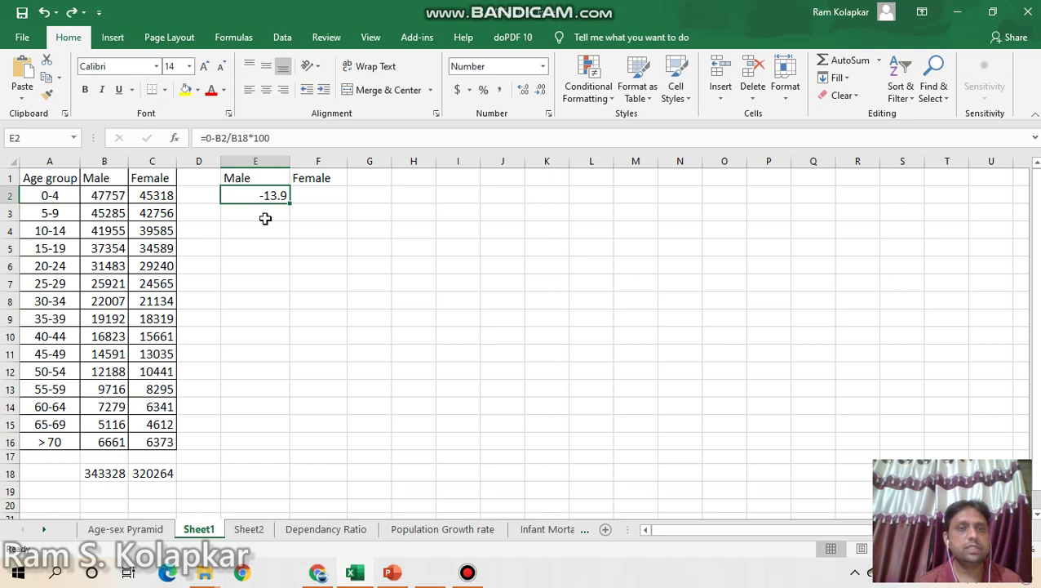
{"action": "left_click", "coordinate": [236, 138]}
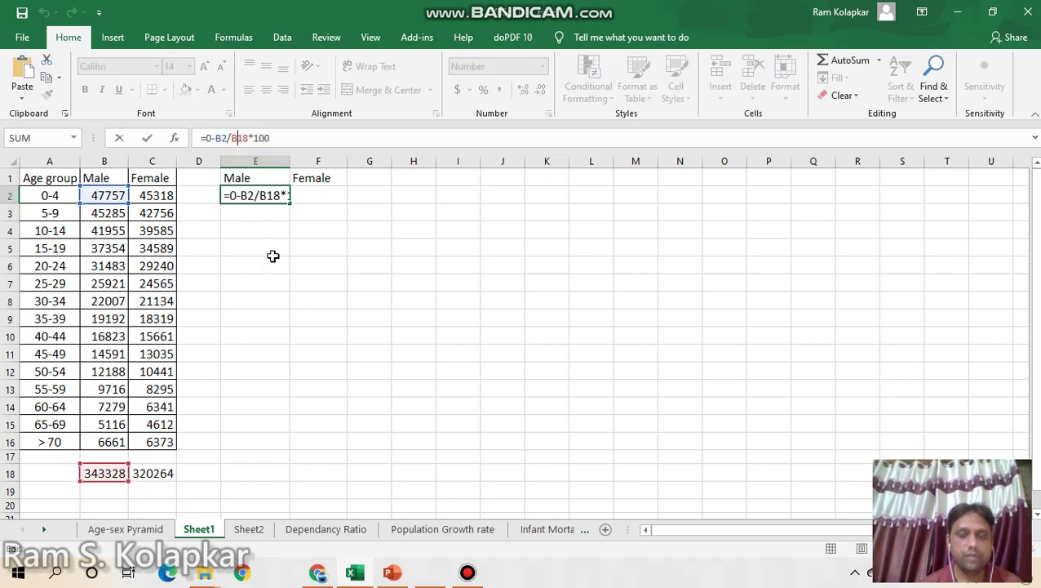
{"action": "type", "text": "$"}
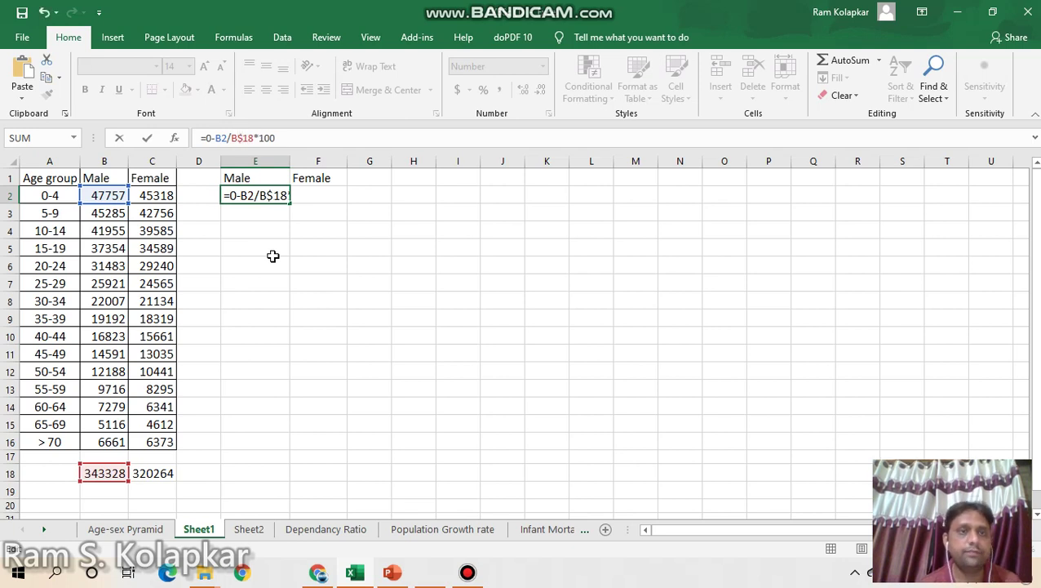
{"action": "key", "text": "Return"}
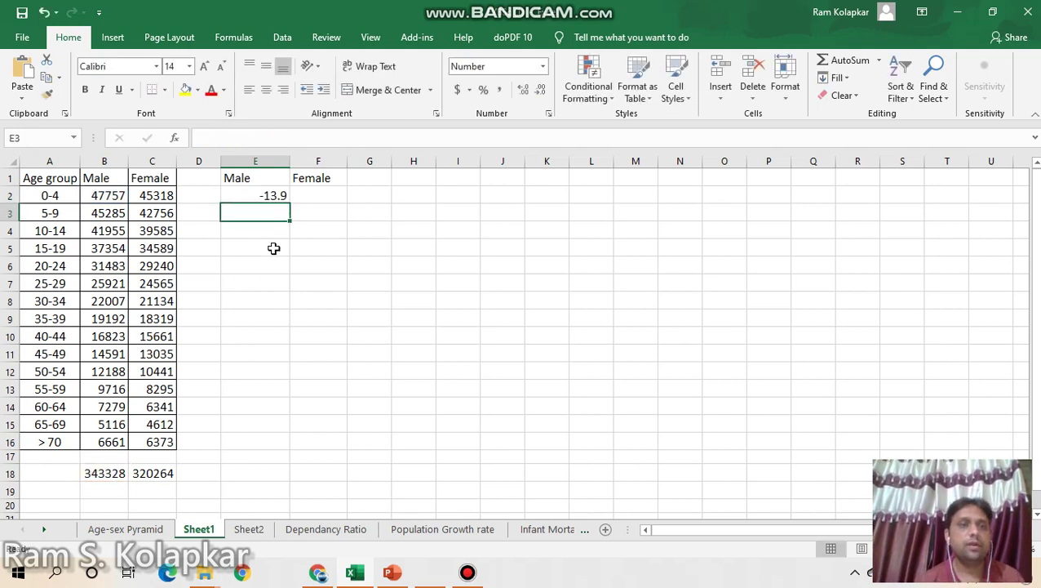
{"action": "left_click", "coordinate": [269, 198]}
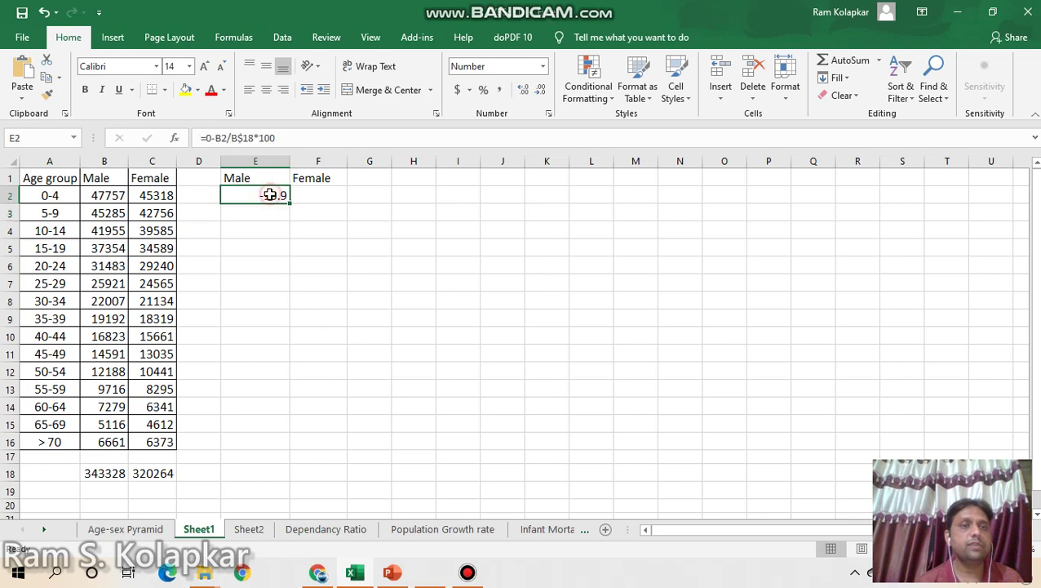
{"action": "left_click_drag", "start_coordinate": [288, 204], "coordinate": [284, 447]}
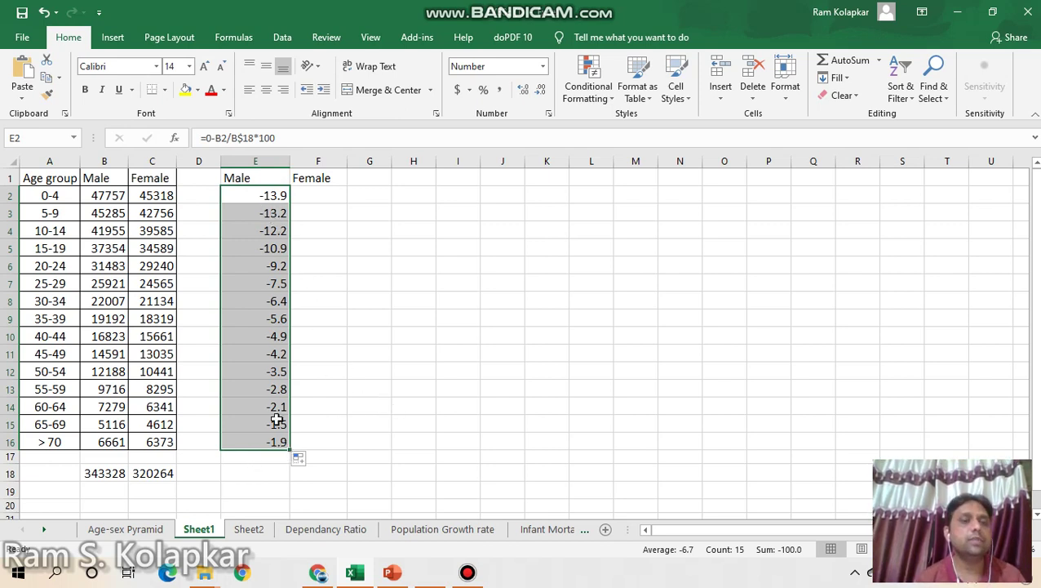
Enter the female percentage formula =C2/C18*100 in F2 and fill it down to F16
{"action": "left_click", "coordinate": [315, 196]}
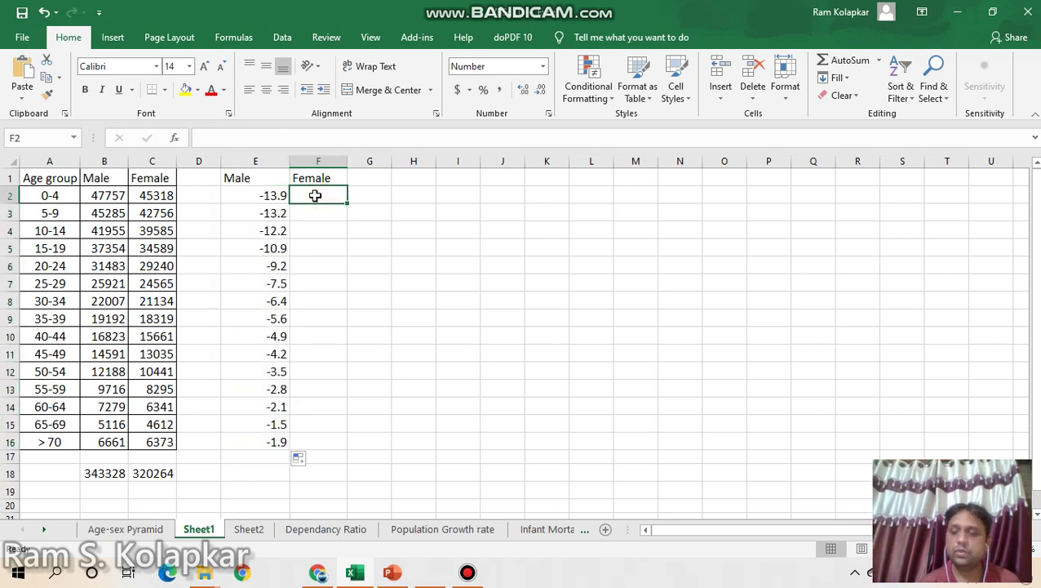
{"action": "type", "text": "="}
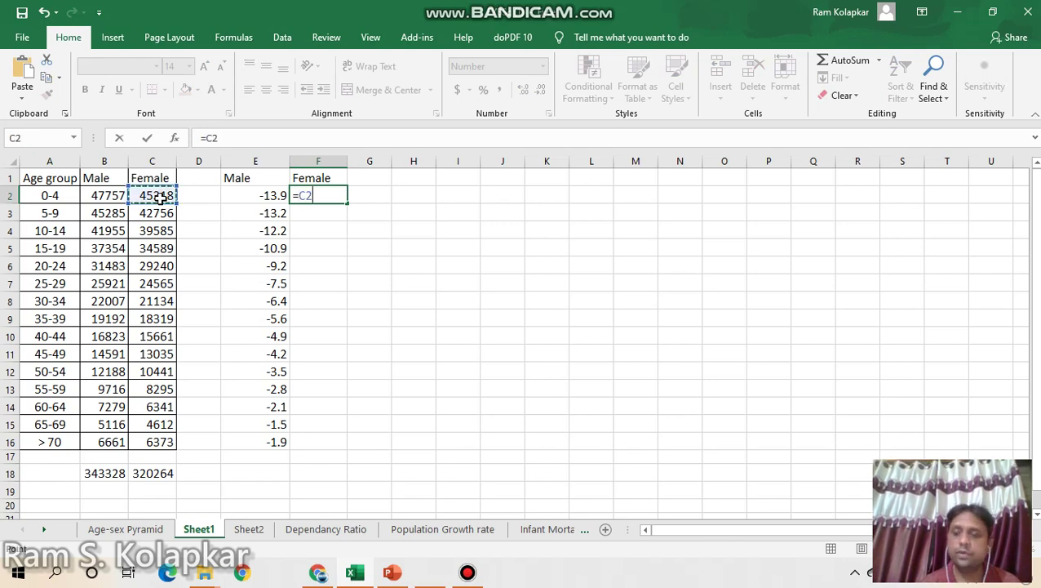
{"action": "type", "text": "/"}
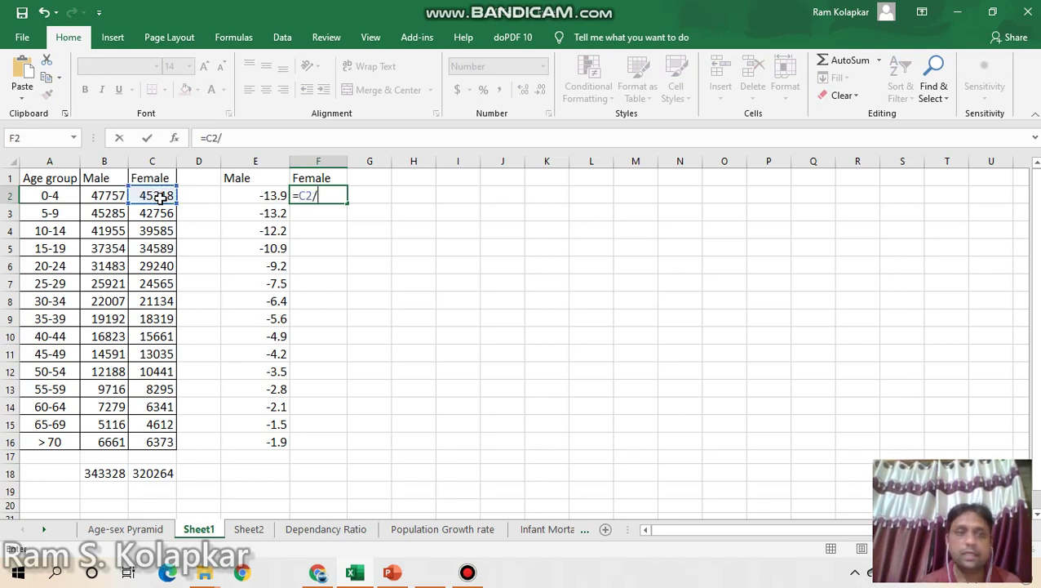
{"action": "left_click", "coordinate": [141, 479]}
{"action": "type", "text": "*100"}
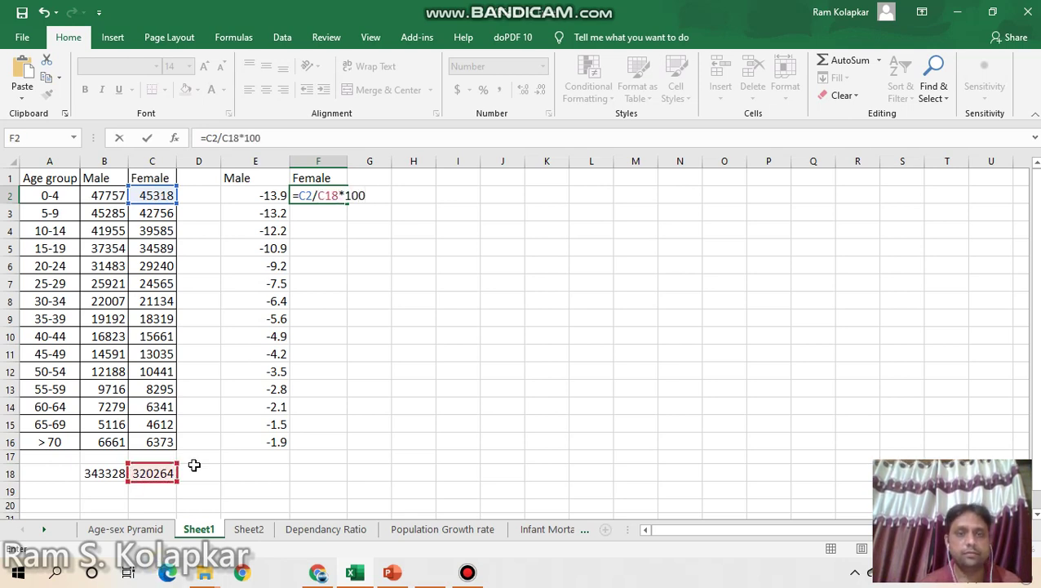
{"action": "key", "text": "Return"}
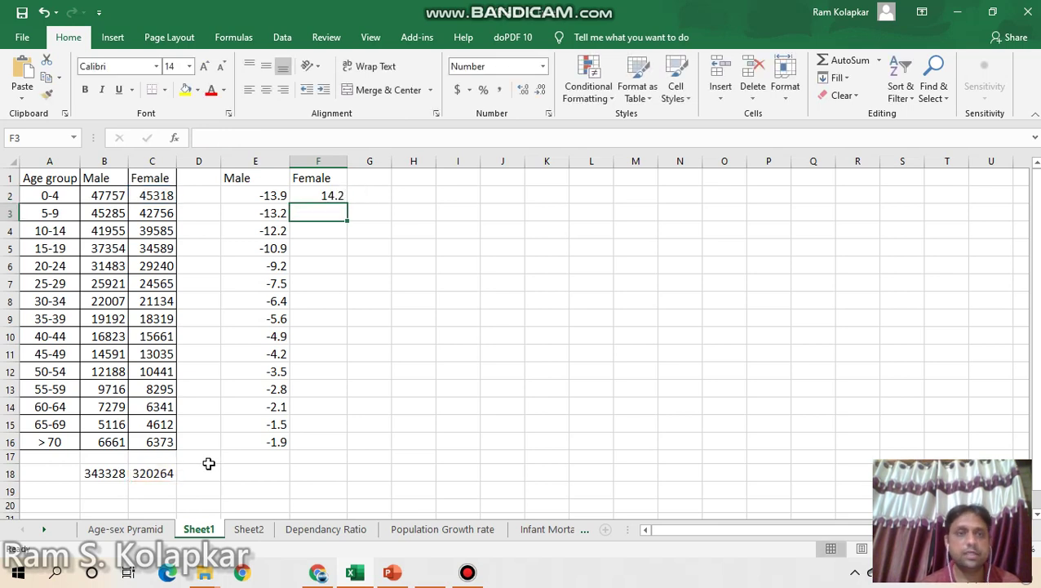
{"action": "left_click", "coordinate": [338, 197]}
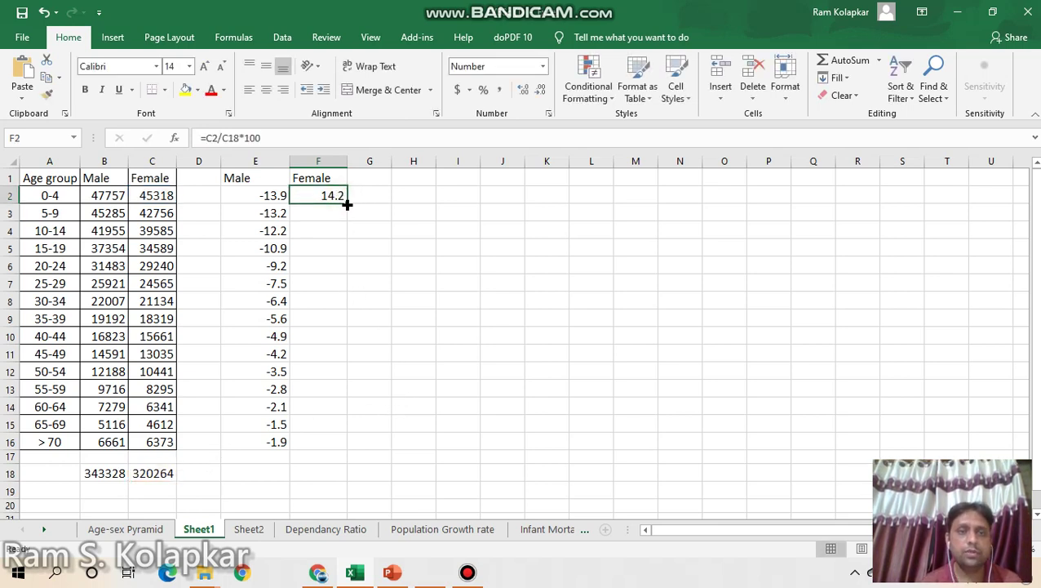
{"action": "left_click_drag", "start_coordinate": [346, 205], "coordinate": [339, 454]}
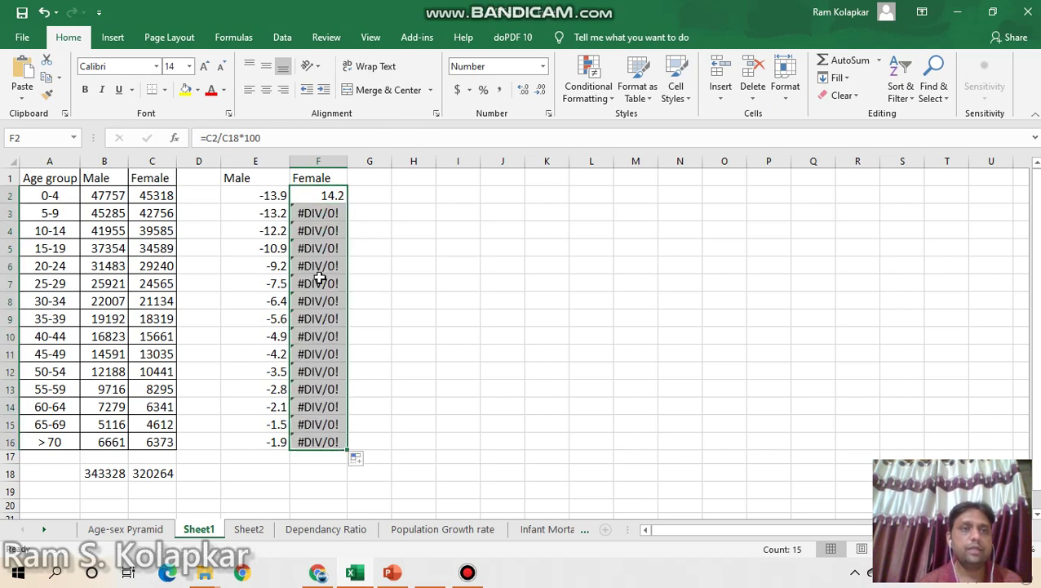
Clear the #DIV/0! errors, anchor C$18 in F2, and refill F2:F16 (14.2 to 2.0)
{"action": "left_click_drag", "start_coordinate": [320, 214], "coordinate": [321, 445]}
{"action": "key", "text": "Delete"}
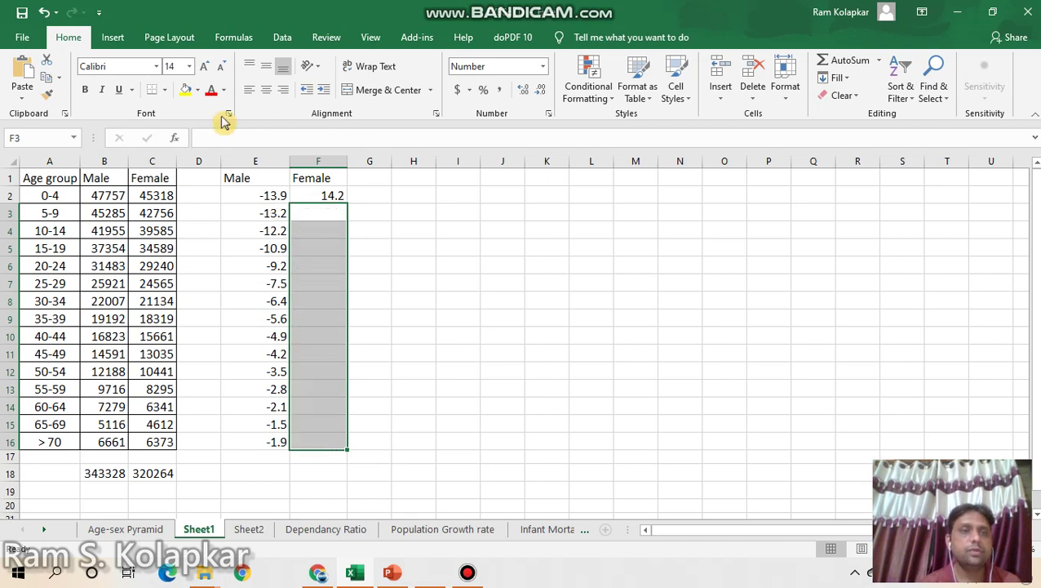
{"action": "left_click", "coordinate": [309, 196]}
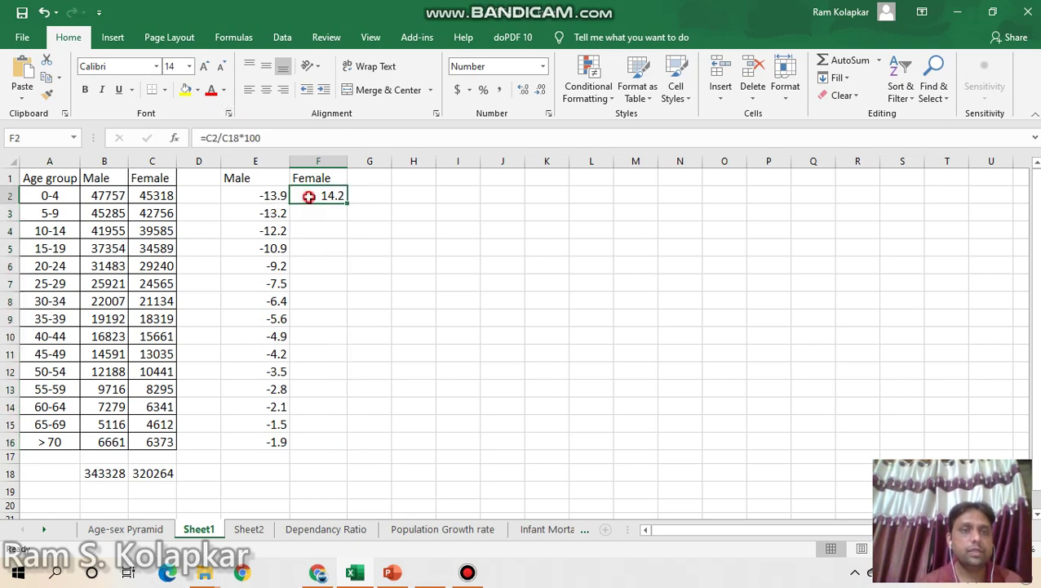
{"action": "left_click", "coordinate": [224, 139]}
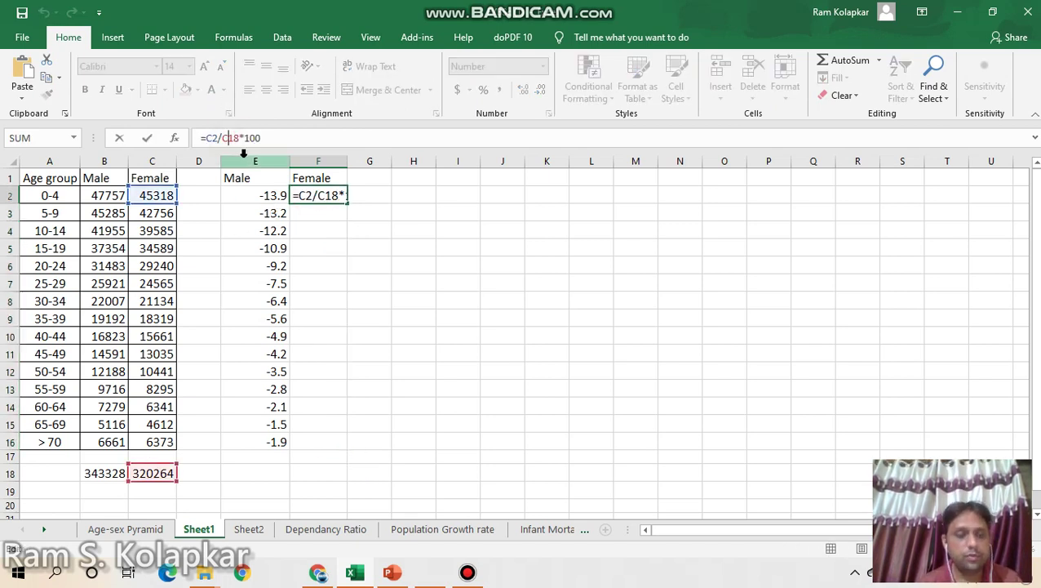
{"action": "type", "text": "$"}
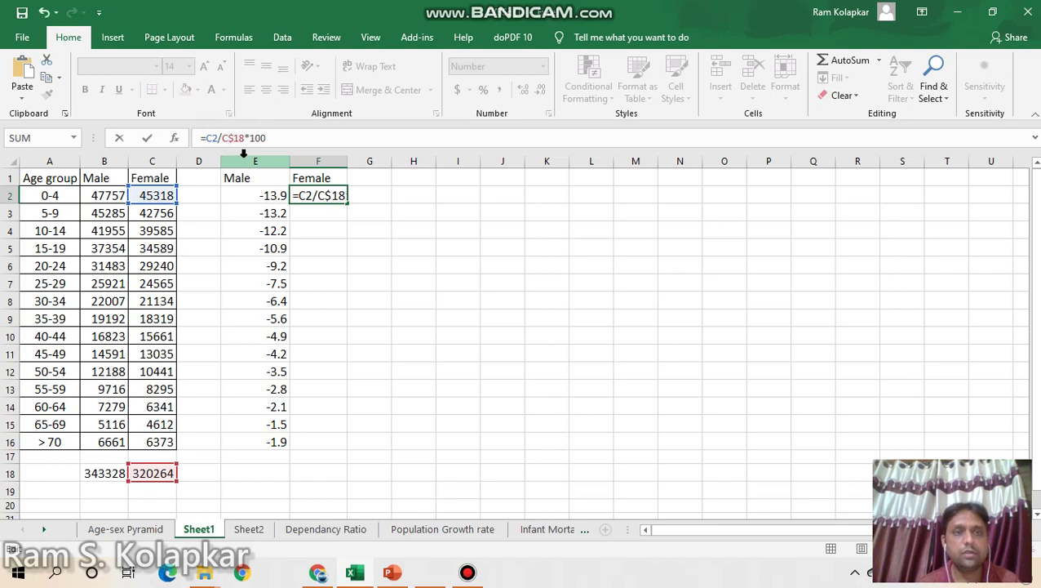
{"action": "left_click", "coordinate": [365, 225]}
{"action": "left_click", "coordinate": [334, 199]}
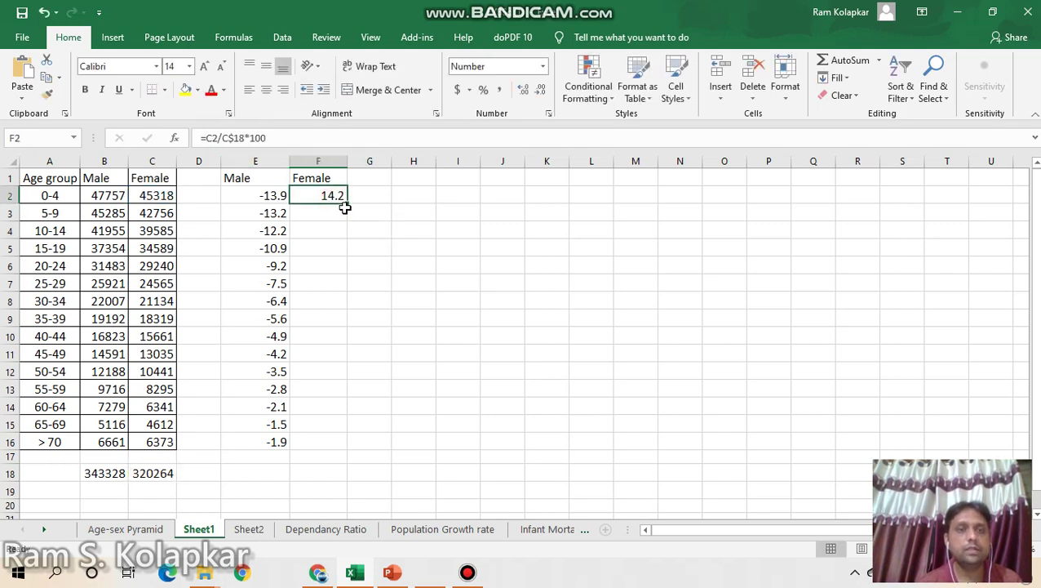
{"action": "left_click_drag", "start_coordinate": [348, 204], "coordinate": [353, 458]}
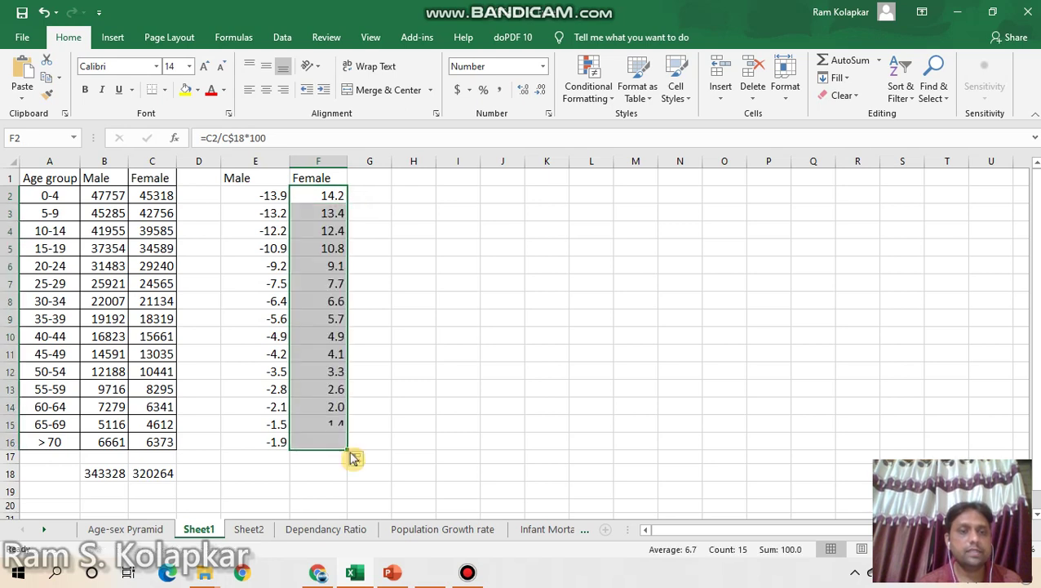
{"action": "left_click", "coordinate": [435, 425]}
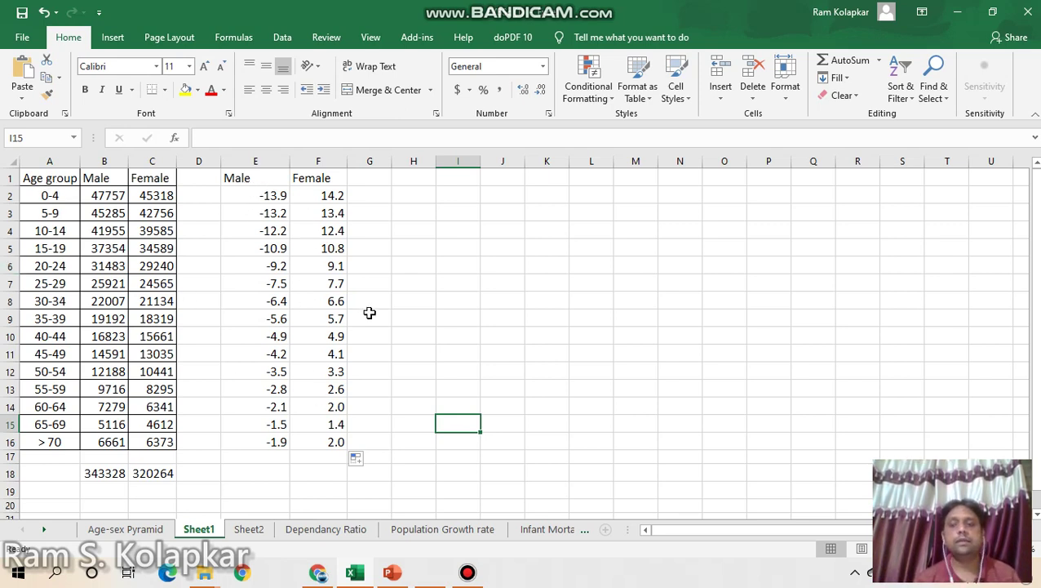
Select age groups A1:A16 plus percentage columns E1:F16 and bring up the chart insertion commands
{"action": "left_click_drag", "start_coordinate": [49, 179], "coordinate": [35, 451]}
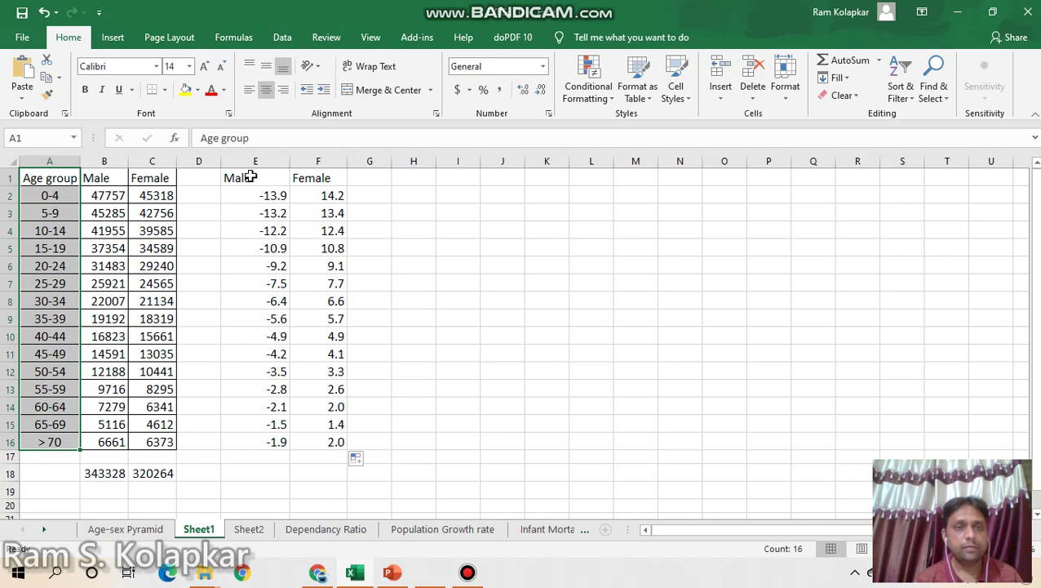
{"action": "left_click_drag", "start_coordinate": [249, 177], "coordinate": [334, 441]}
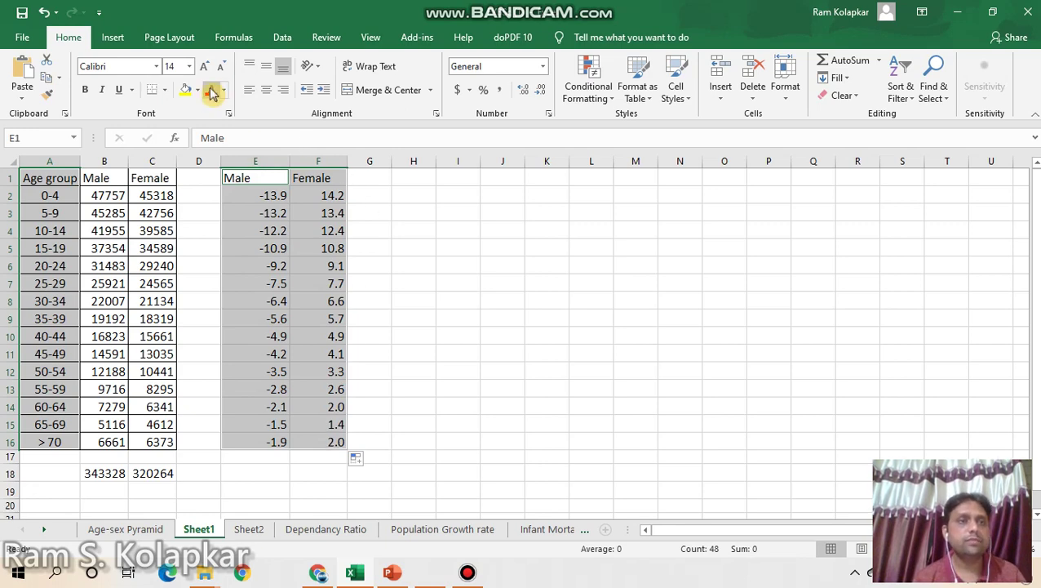
{"action": "left_click", "coordinate": [112, 36]}
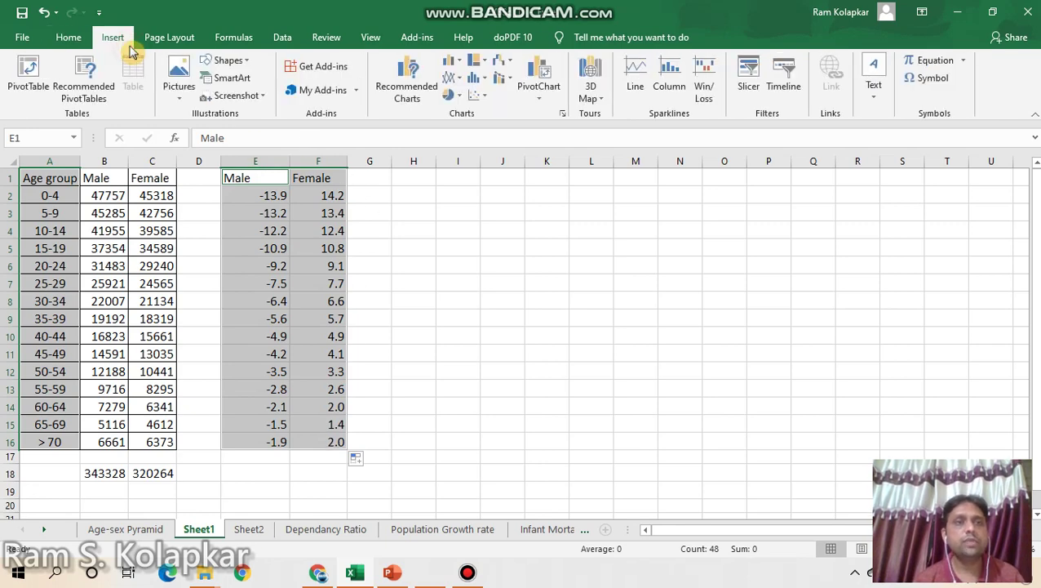
Insert a 2-D clustered bar chart of the percentages, then reposition and enlarge it
{"action": "left_click", "coordinate": [462, 67]}
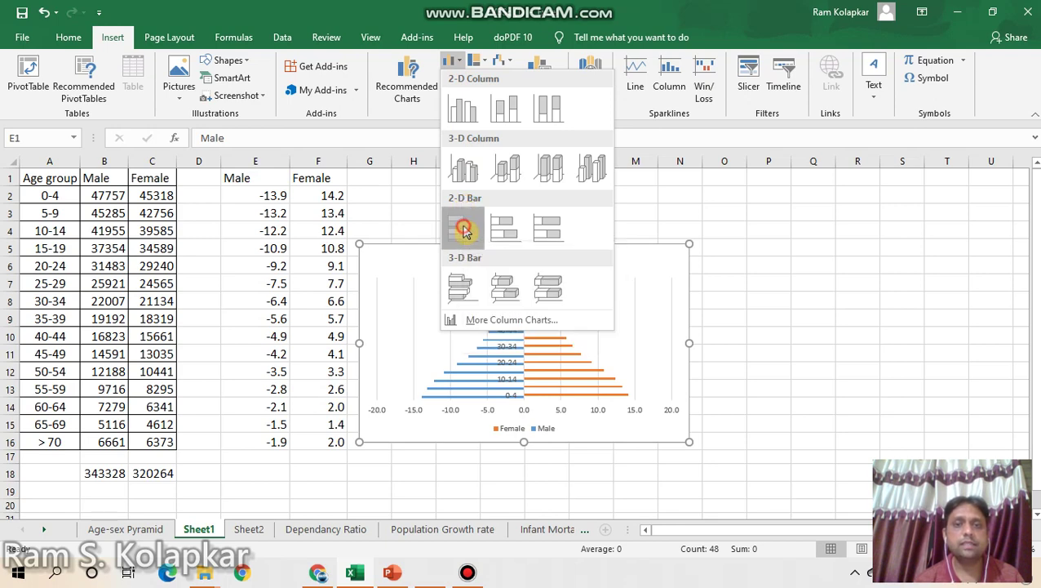
{"action": "left_click", "coordinate": [463, 229]}
{"action": "left_click_drag", "start_coordinate": [660, 259], "coordinate": [686, 224]}
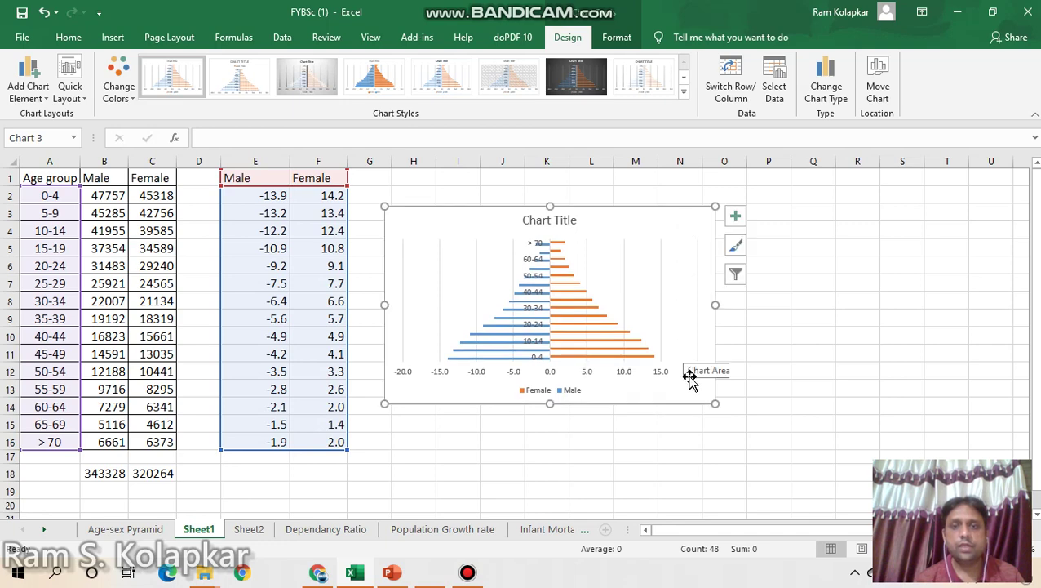
{"action": "left_click_drag", "start_coordinate": [715, 403], "coordinate": [751, 444]}
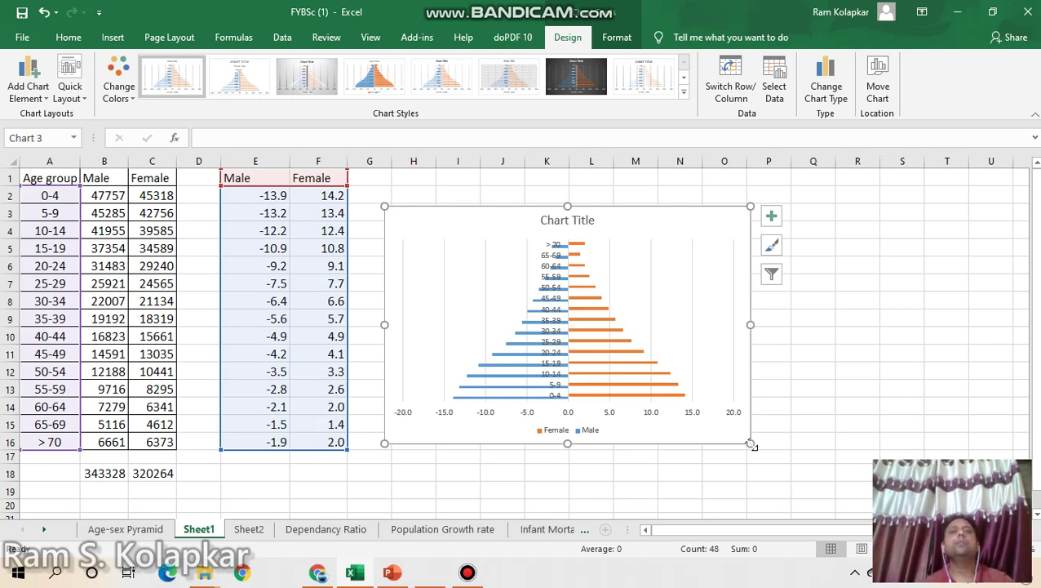
Open the Format Axis settings for the vertical age-group axis
{"action": "left_click", "coordinate": [547, 259]}
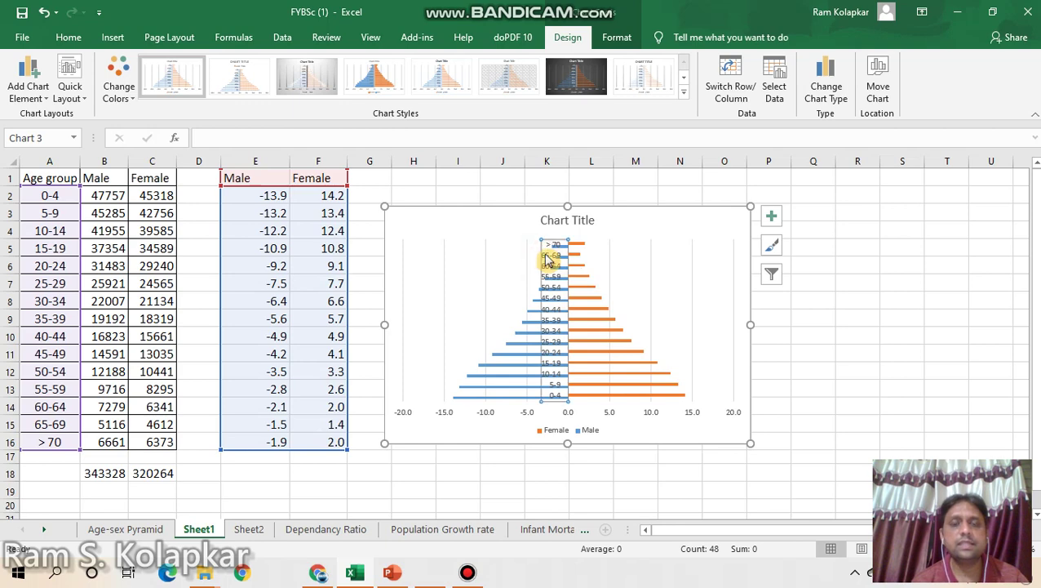
{"action": "right_click", "coordinate": [547, 259]}
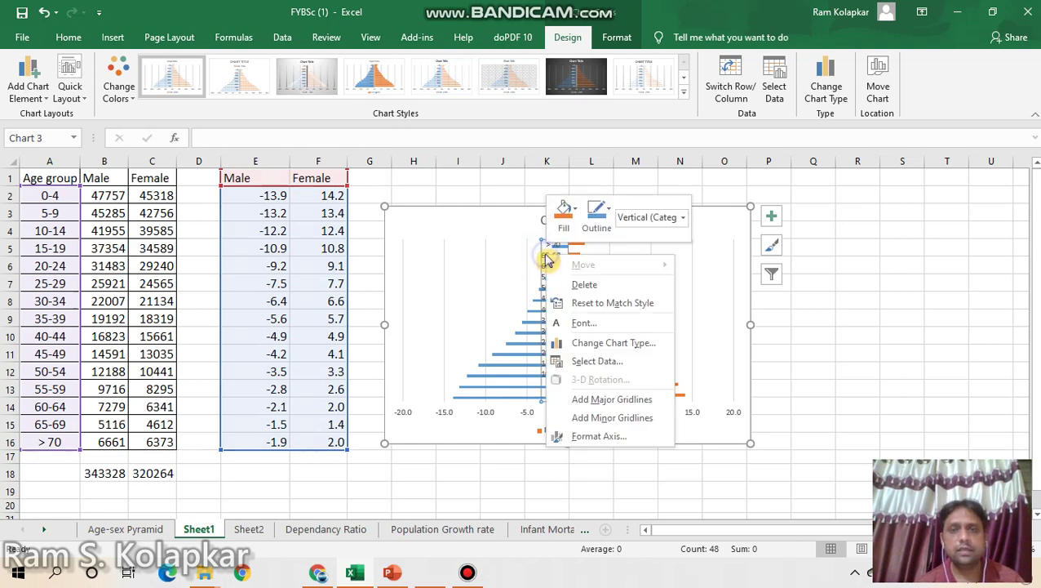
{"action": "left_click", "coordinate": [598, 437]}
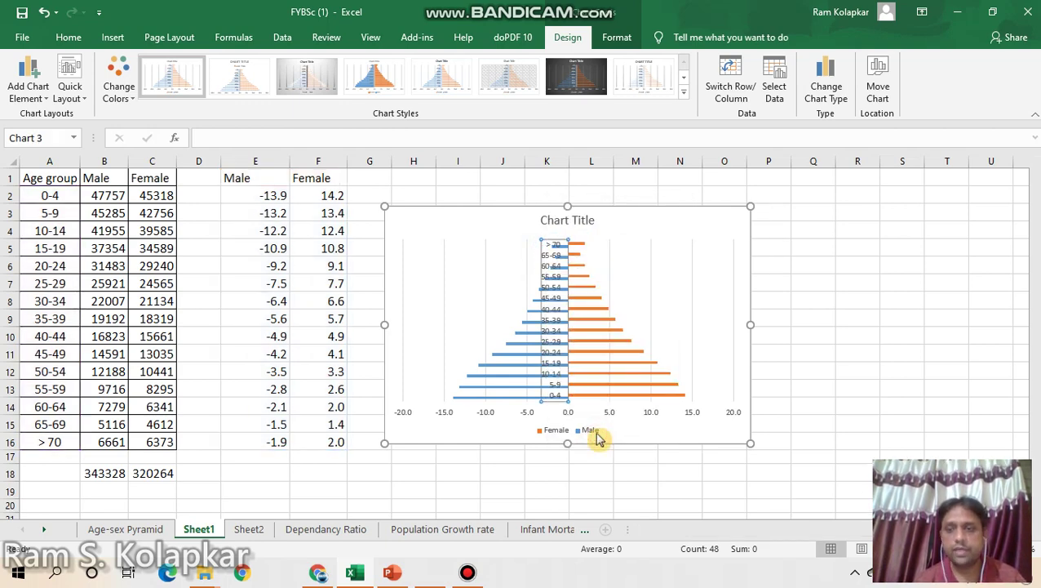
{"action": "double_click", "coordinate": [548, 244]}
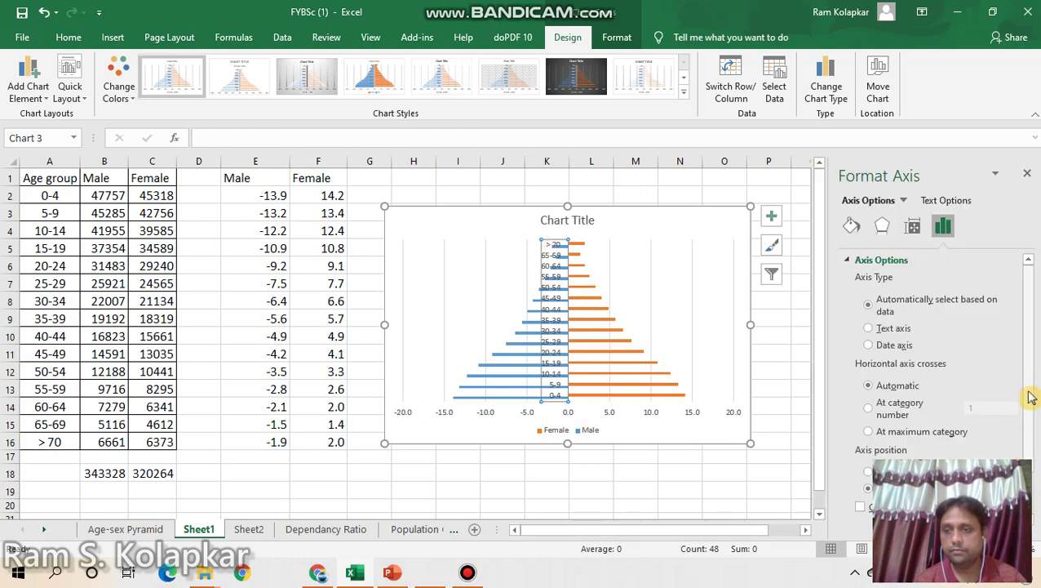
{"action": "scroll", "coordinate": [1030, 395], "scroll_direction": "down", "scroll_amount": 3}
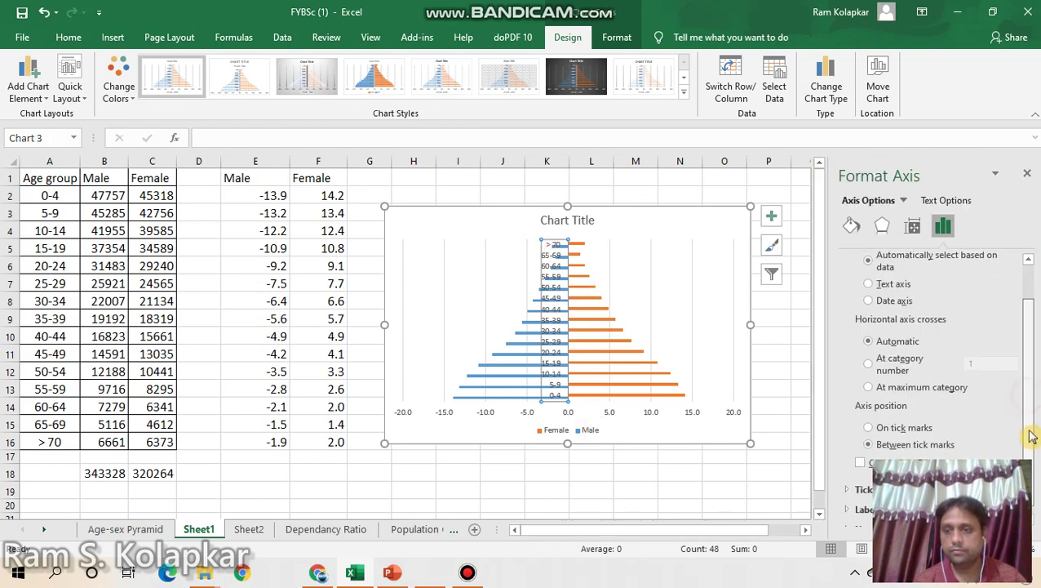
{"action": "left_click", "coordinate": [847, 500]}
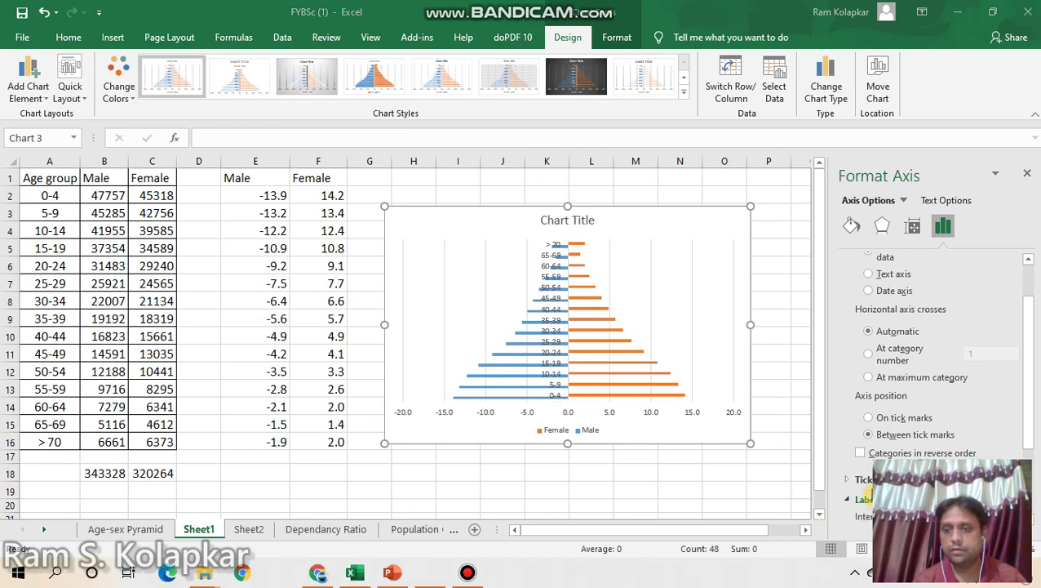
{"action": "left_click", "coordinate": [863, 499]}
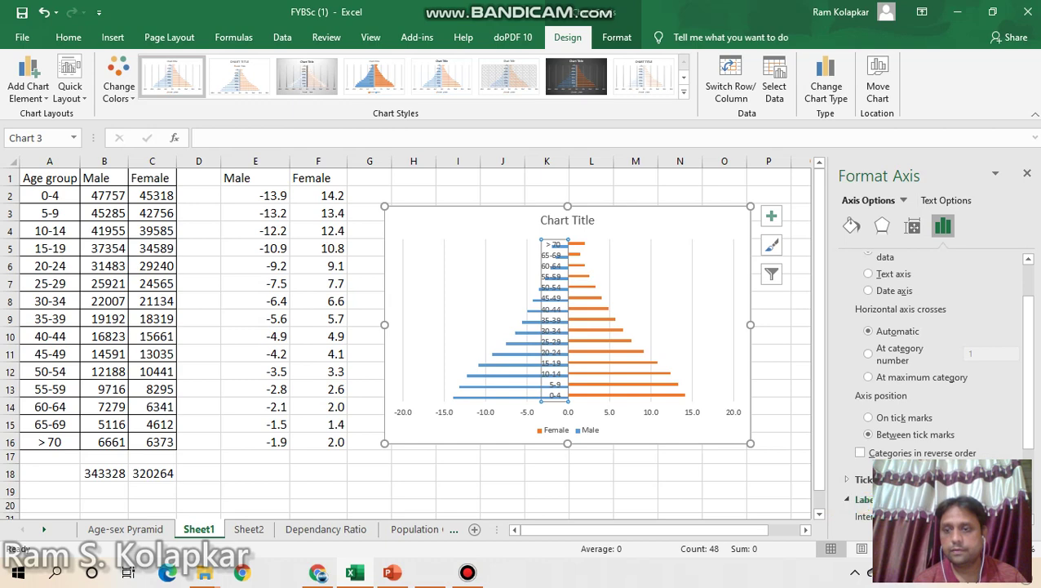
{"action": "left_click_drag", "start_coordinate": [1030, 436], "coordinate": [1030, 383]}
Set the age-group axis Label Position to Low and close the formatting pane
{"action": "left_click_drag", "start_coordinate": [959, 162], "coordinate": [708, 153]}
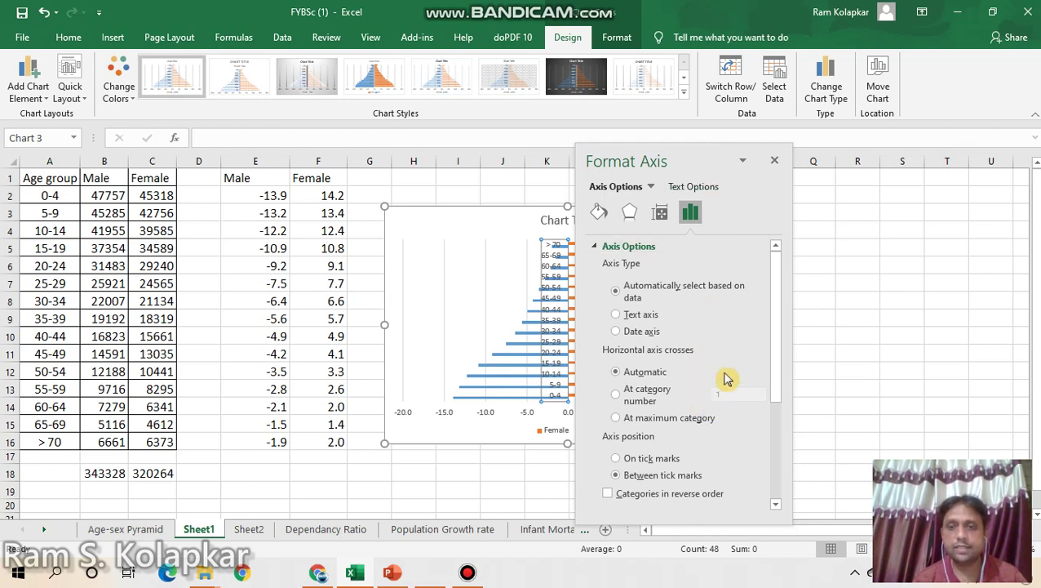
{"action": "left_click_drag", "start_coordinate": [775, 334], "coordinate": [773, 442]}
{"action": "left_click", "coordinate": [773, 442]}
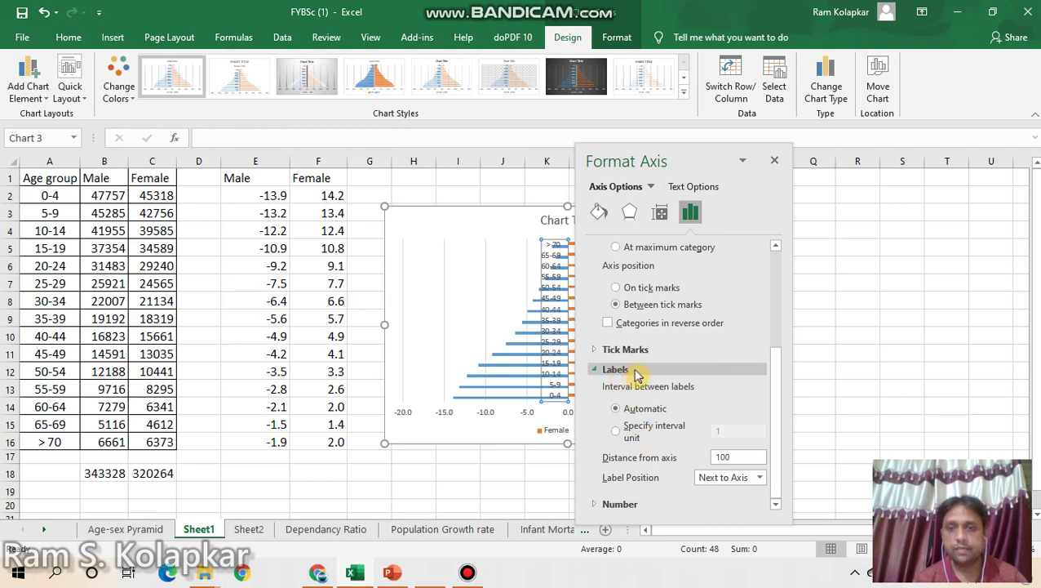
{"action": "left_click", "coordinate": [745, 480]}
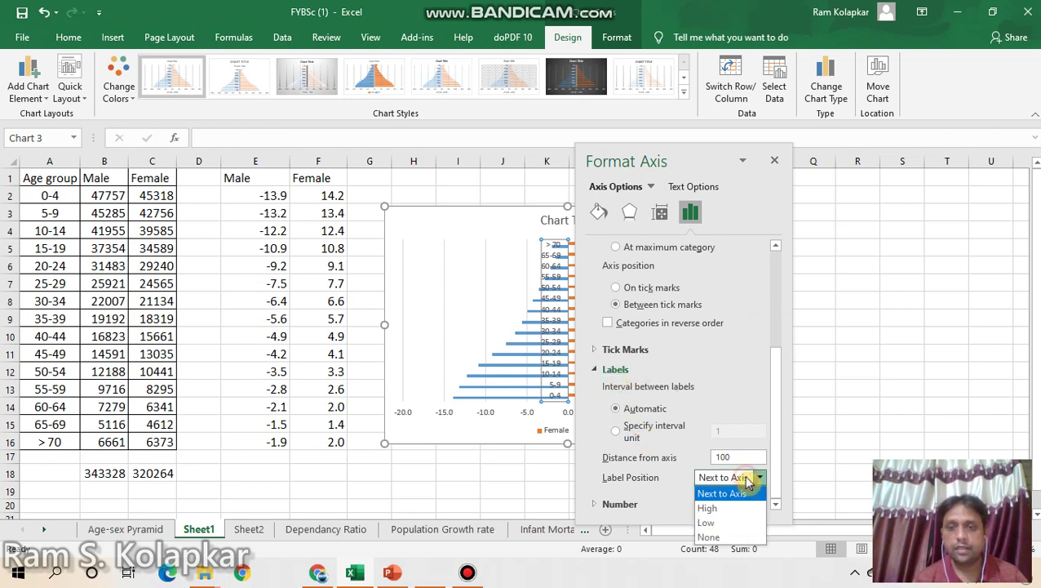
{"action": "left_click", "coordinate": [730, 524]}
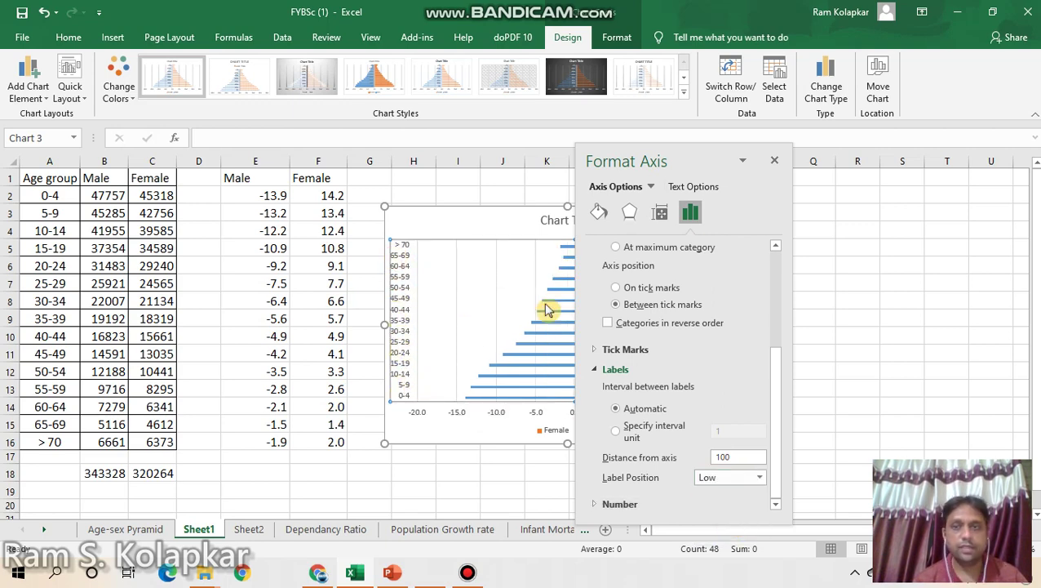
{"action": "left_click", "coordinate": [774, 160]}
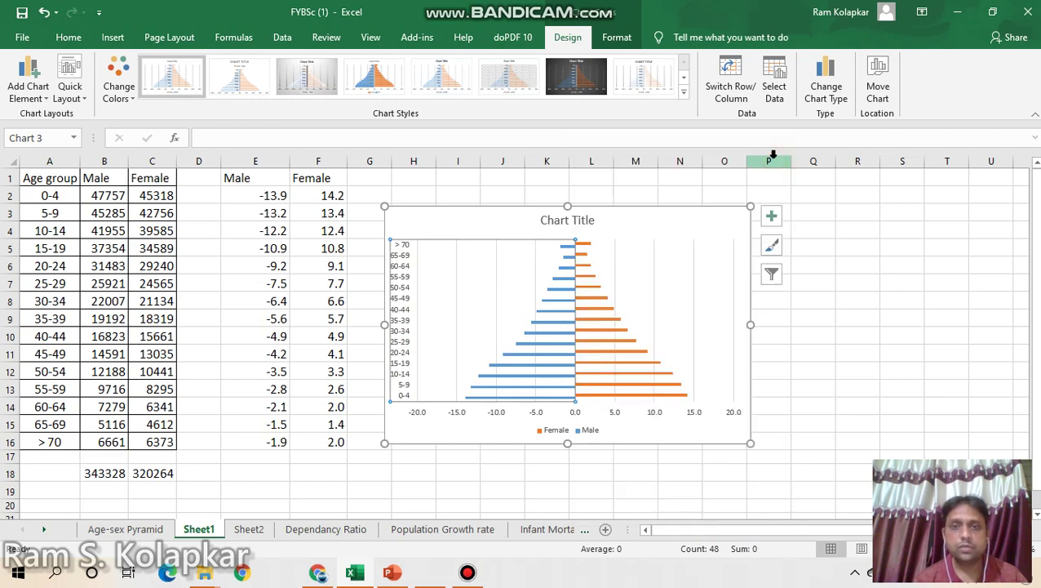
Format the bar series with 100% Series Overlap and a 30% Gap Width
{"action": "left_click", "coordinate": [565, 251]}
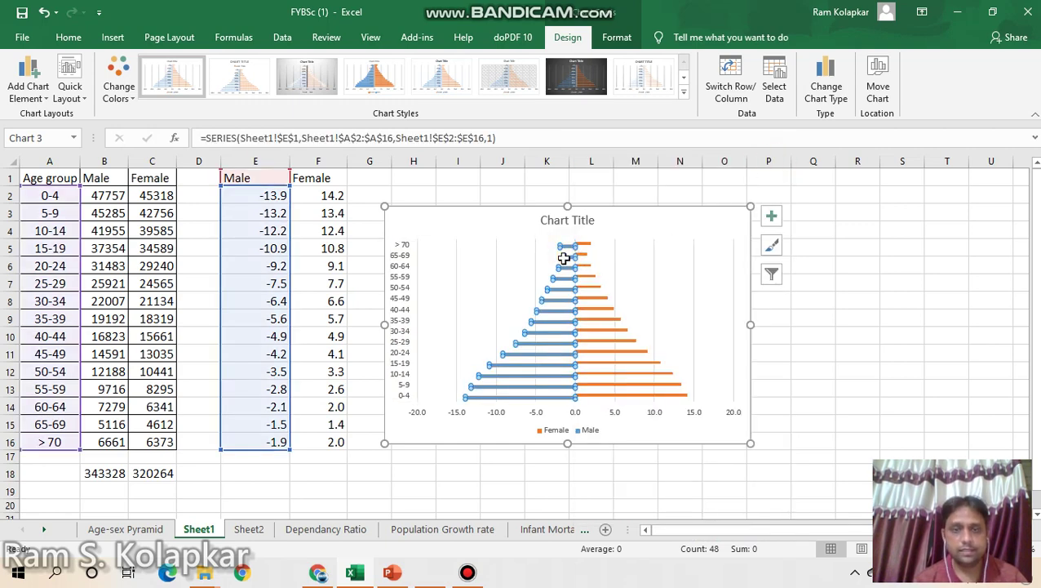
{"action": "left_click", "coordinate": [567, 256]}
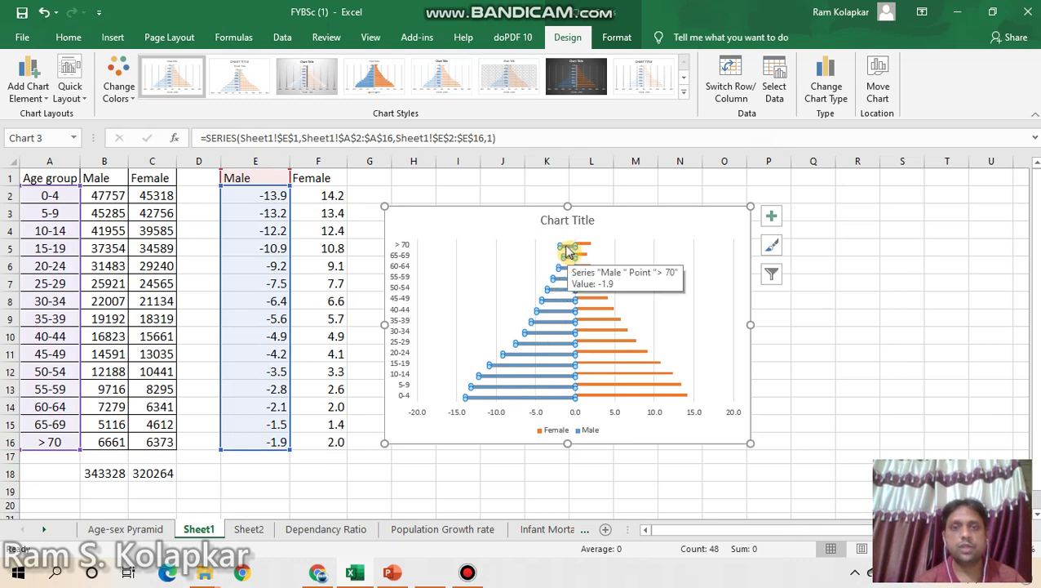
{"action": "right_click", "coordinate": [570, 249]}
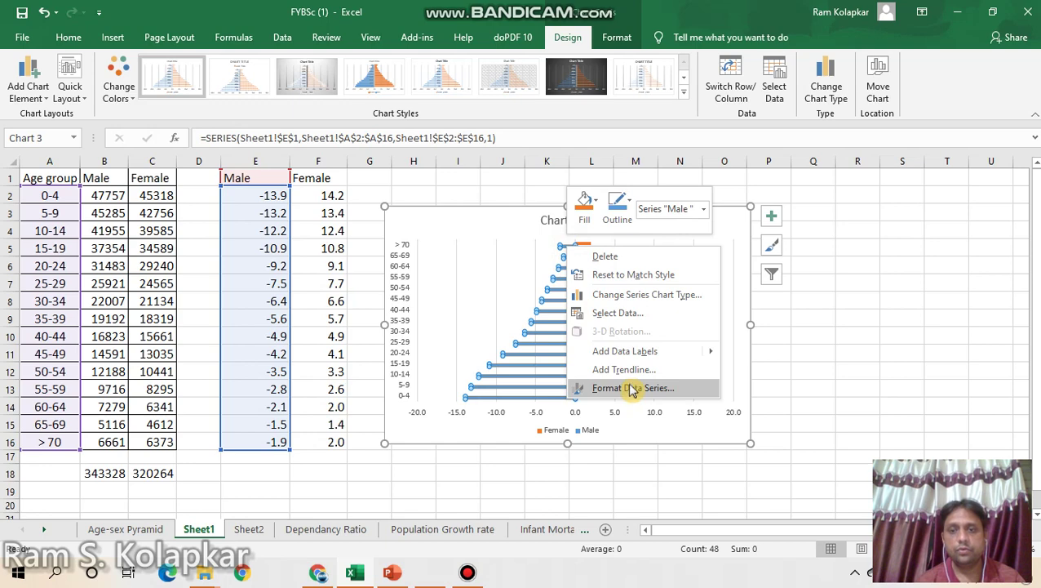
{"action": "left_click", "coordinate": [548, 372]}
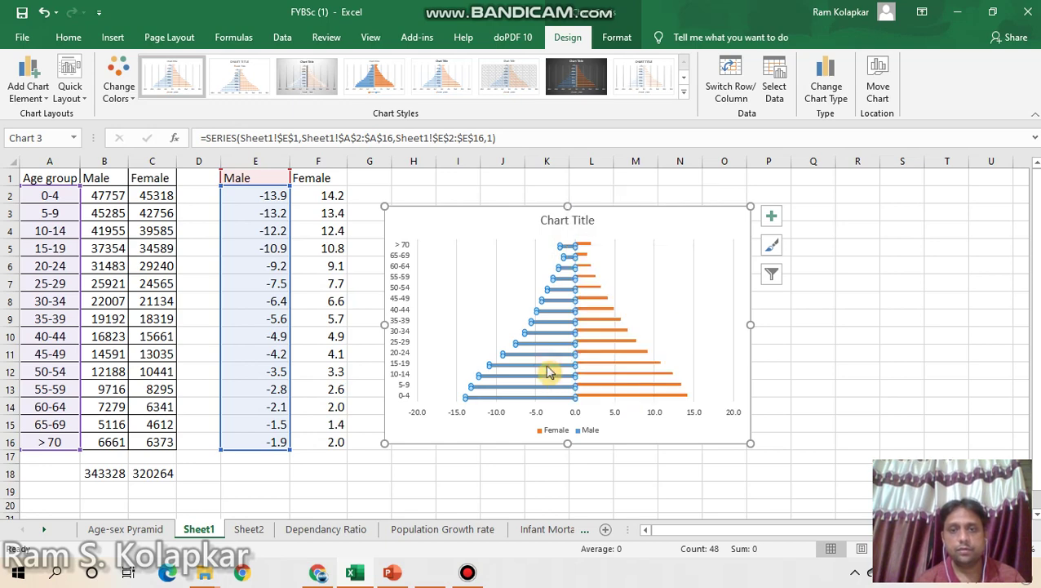
{"action": "right_click", "coordinate": [547, 372]}
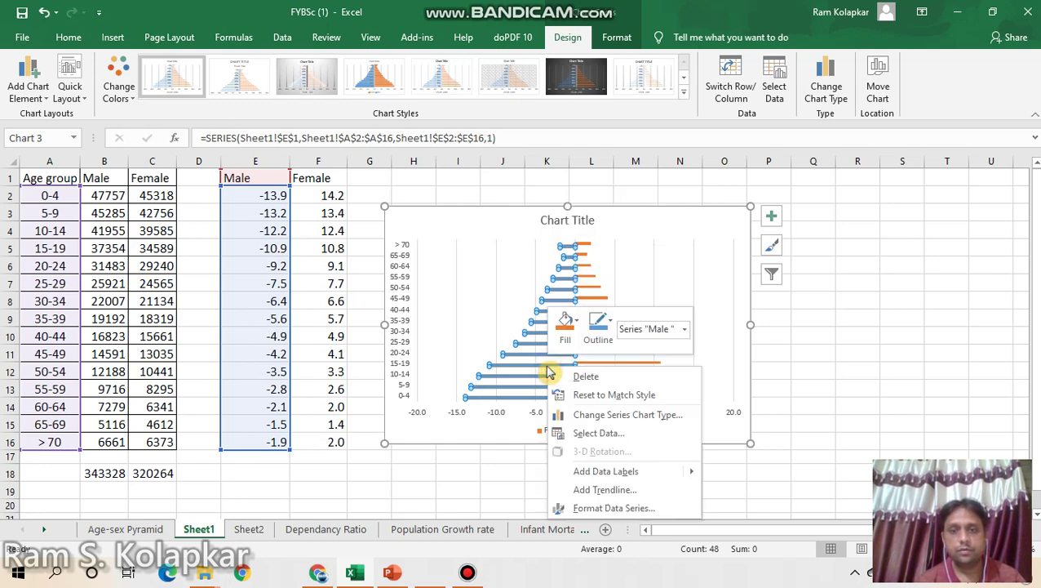
{"action": "left_click", "coordinate": [593, 508]}
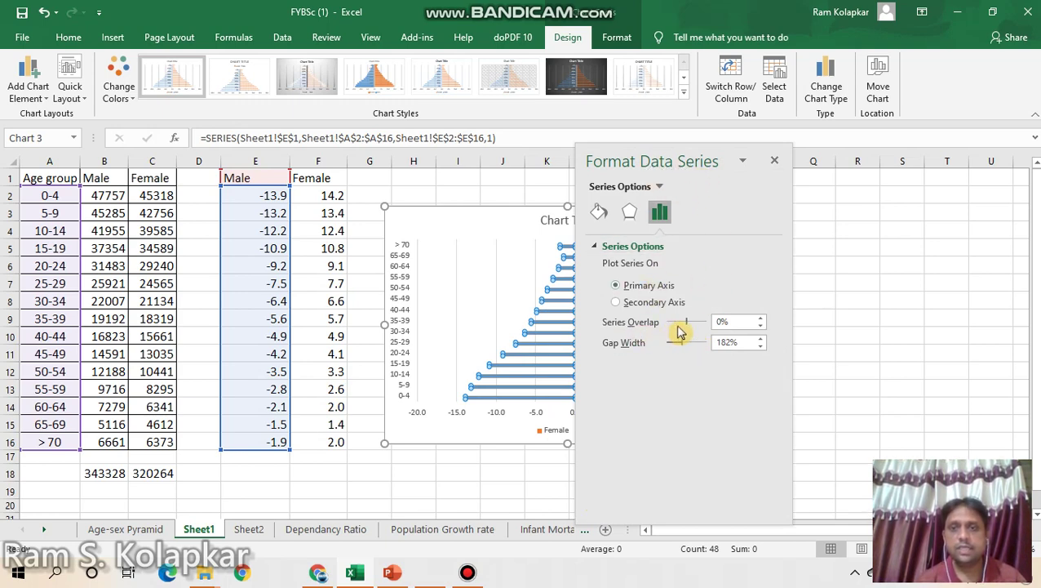
{"action": "left_click_drag", "start_coordinate": [688, 326], "coordinate": [709, 328]}
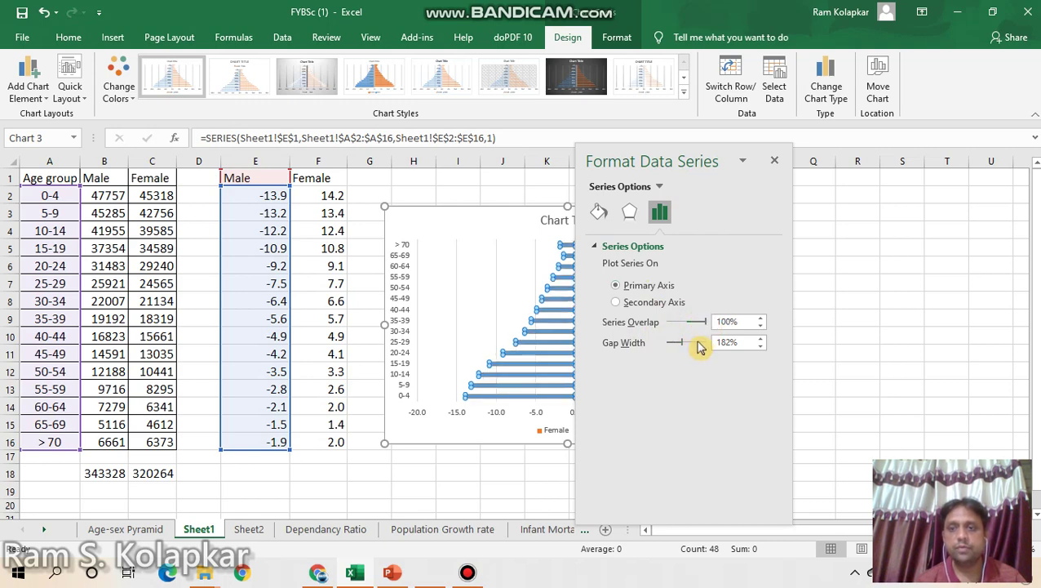
{"action": "left_click", "coordinate": [731, 343]}
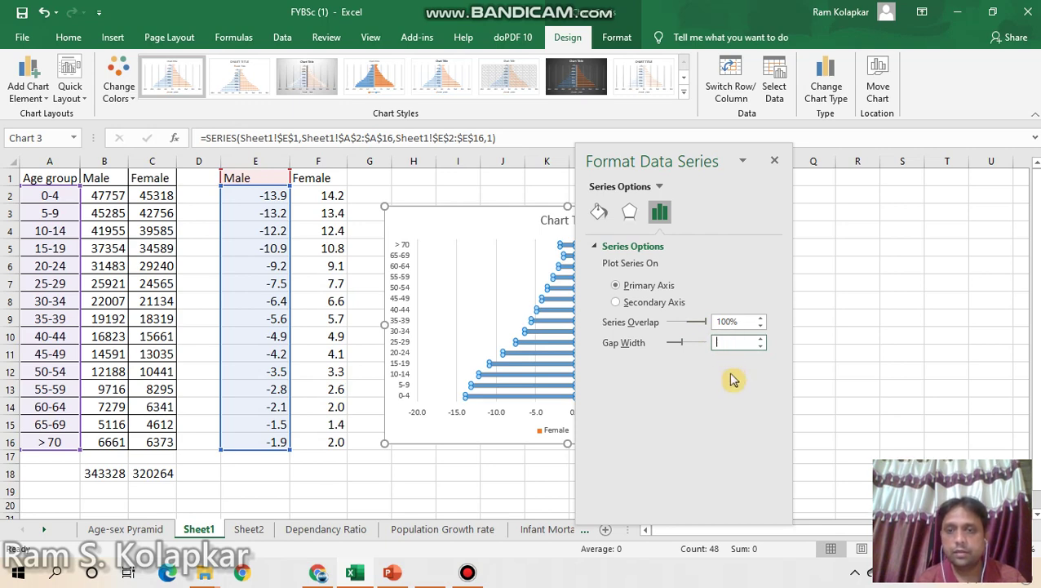
{"action": "type", "text": "35"}
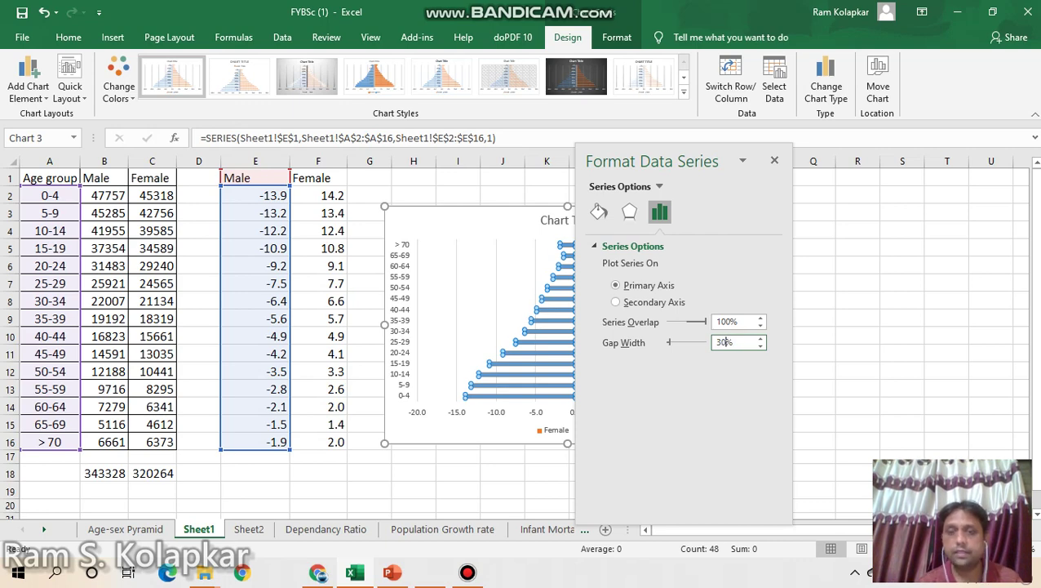
{"action": "key", "text": "Return"}
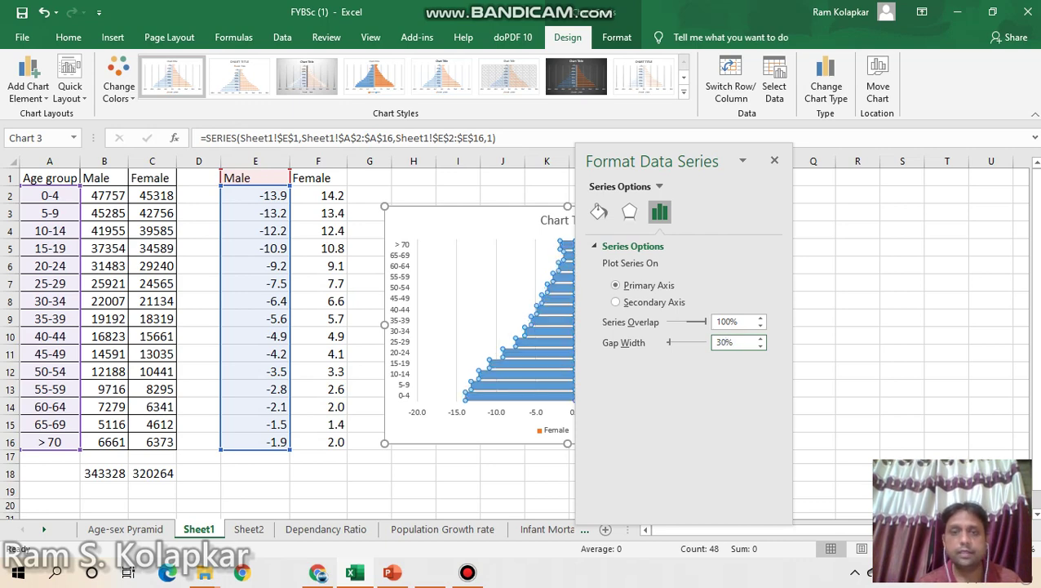
{"action": "left_click", "coordinate": [773, 161]}
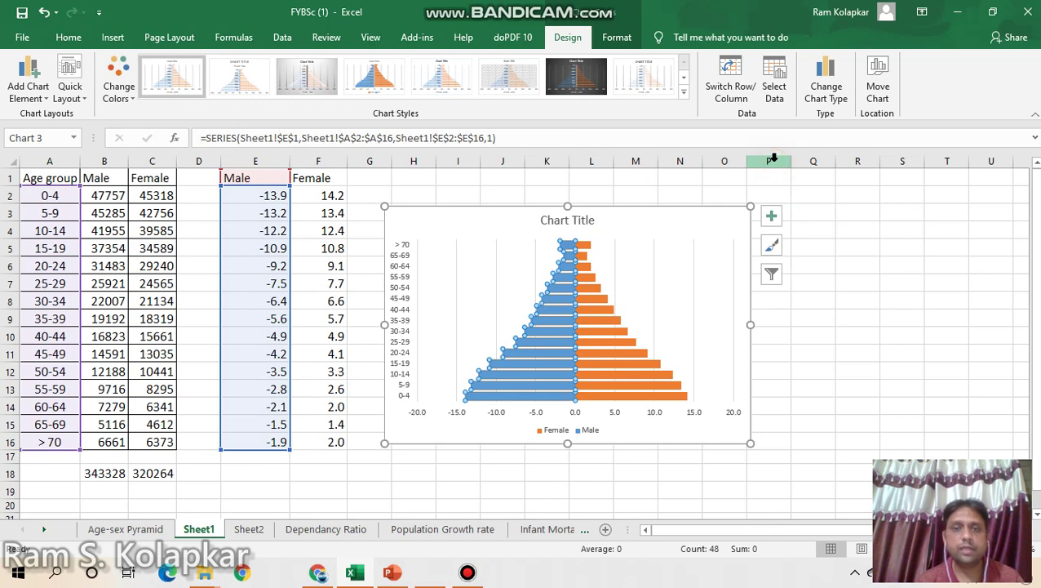
Deselect the chart to review the bars, then select its horizontal value axis
{"action": "left_click", "coordinate": [604, 478]}
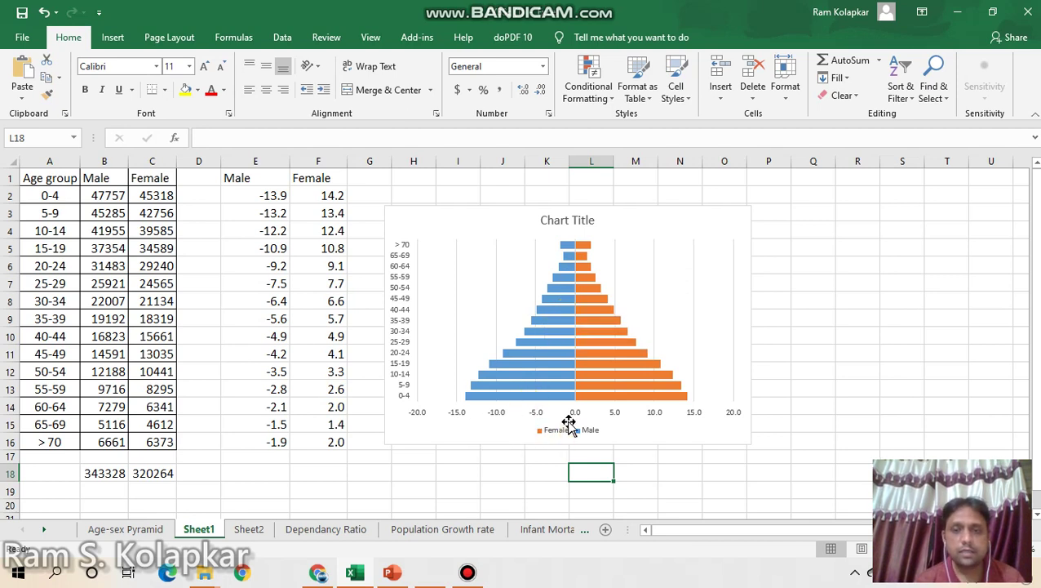
{"action": "left_click", "coordinate": [461, 414]}
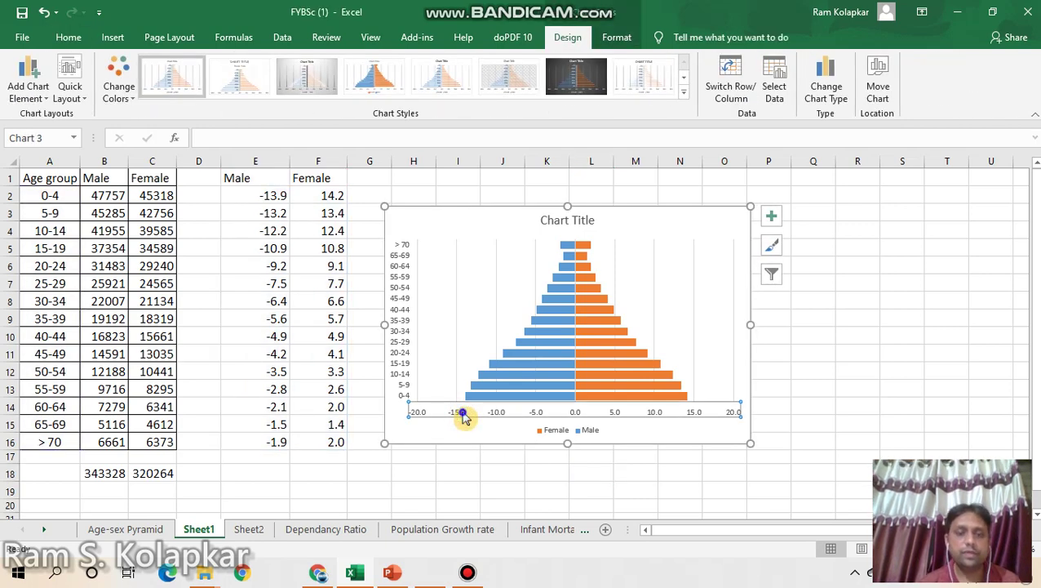
Give the horizontal axis the custom number format 0.0;0.0 so both sides read positive
{"action": "right_click", "coordinate": [464, 417]}
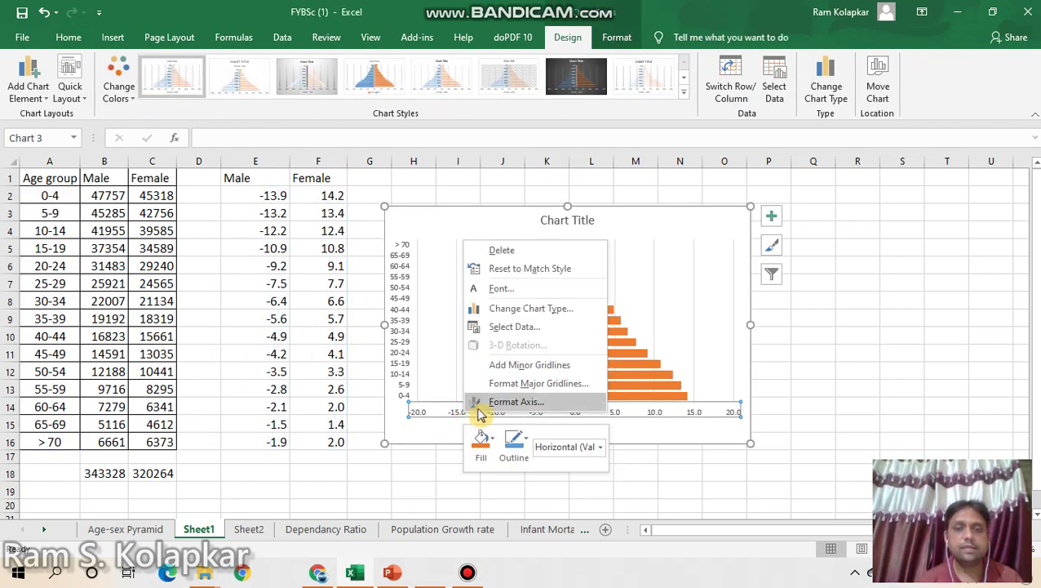
{"action": "left_click", "coordinate": [478, 402]}
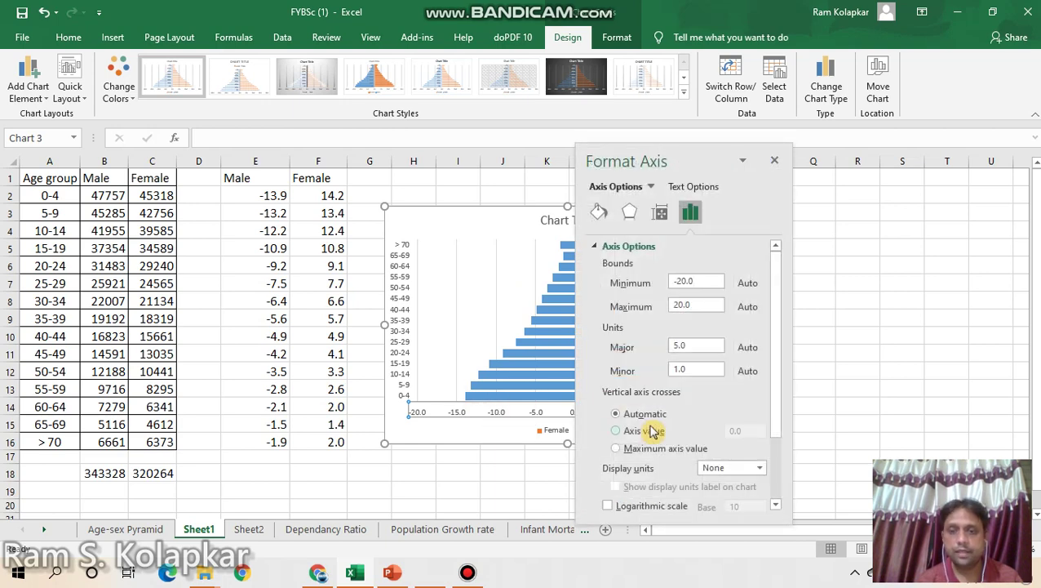
{"action": "left_click_drag", "start_coordinate": [778, 341], "coordinate": [767, 441]}
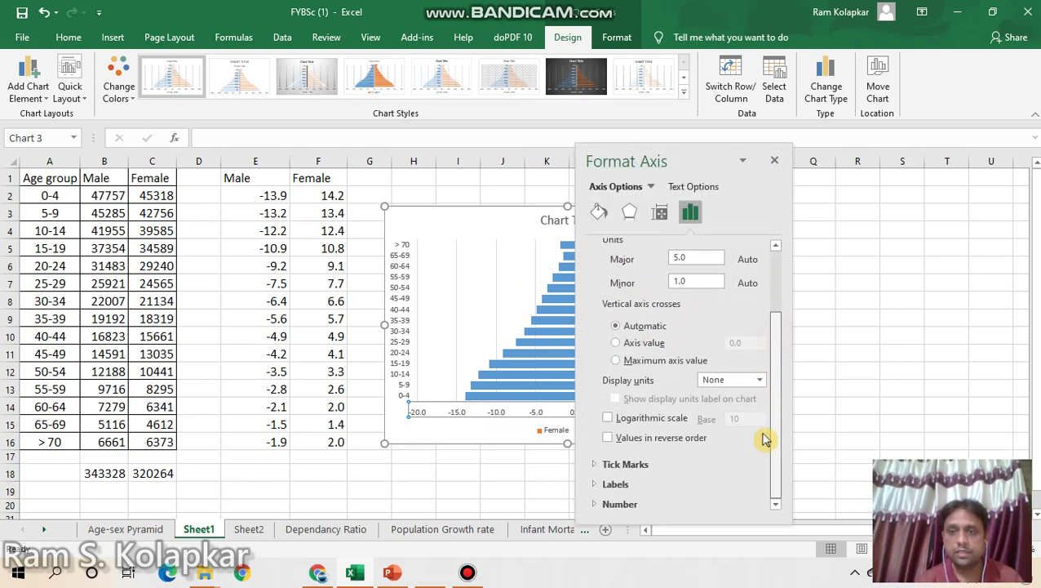
{"action": "left_click", "coordinate": [639, 507]}
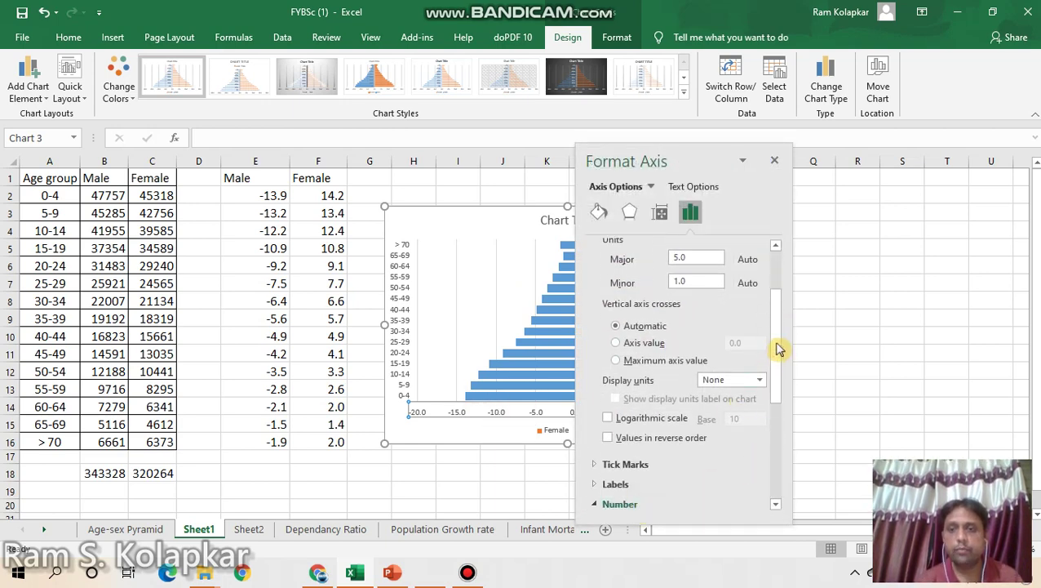
{"action": "left_click_drag", "start_coordinate": [778, 344], "coordinate": [778, 450]}
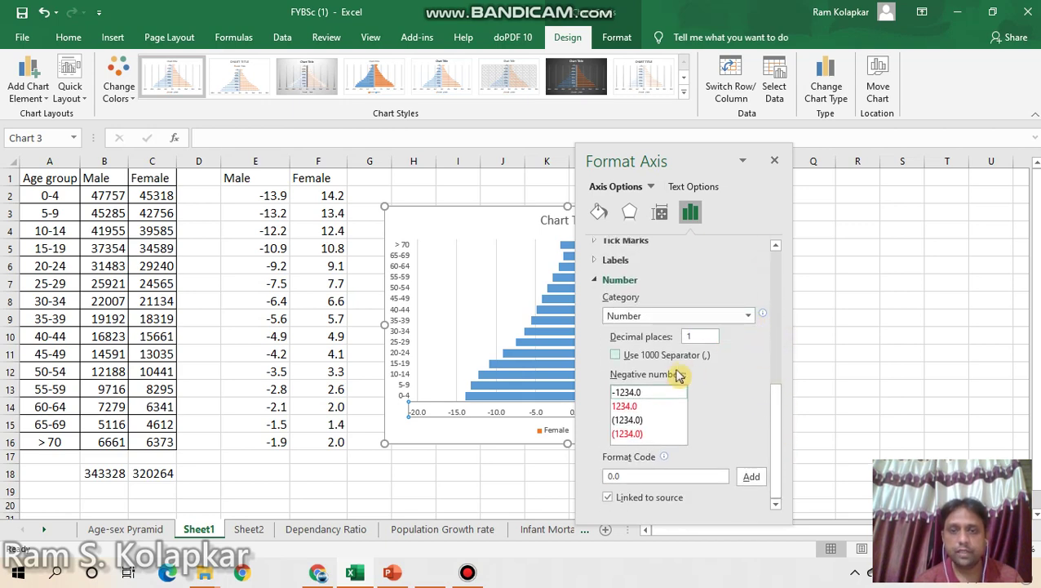
{"action": "left_click", "coordinate": [628, 407]}
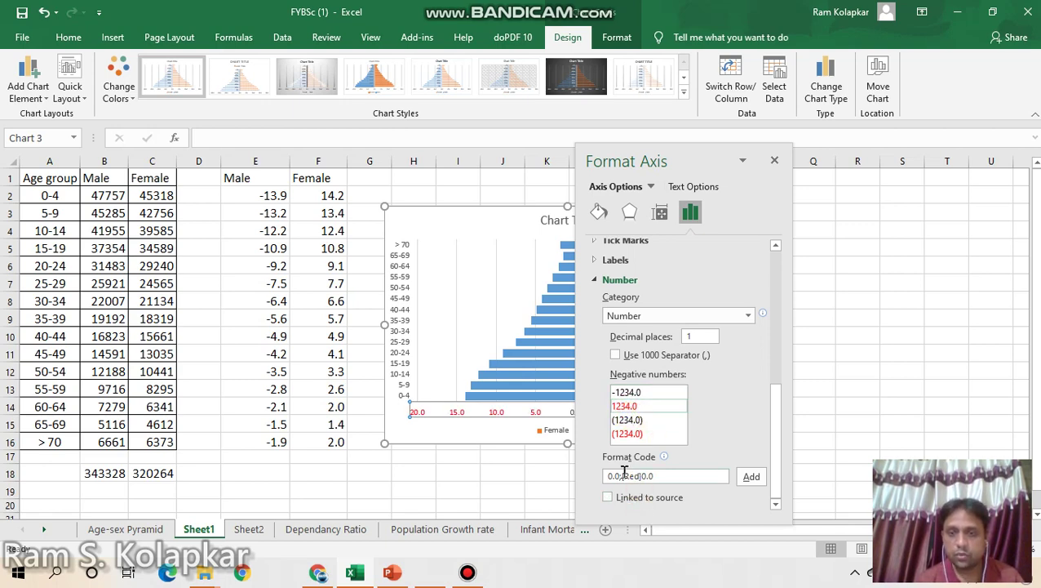
{"action": "left_click", "coordinate": [641, 479]}
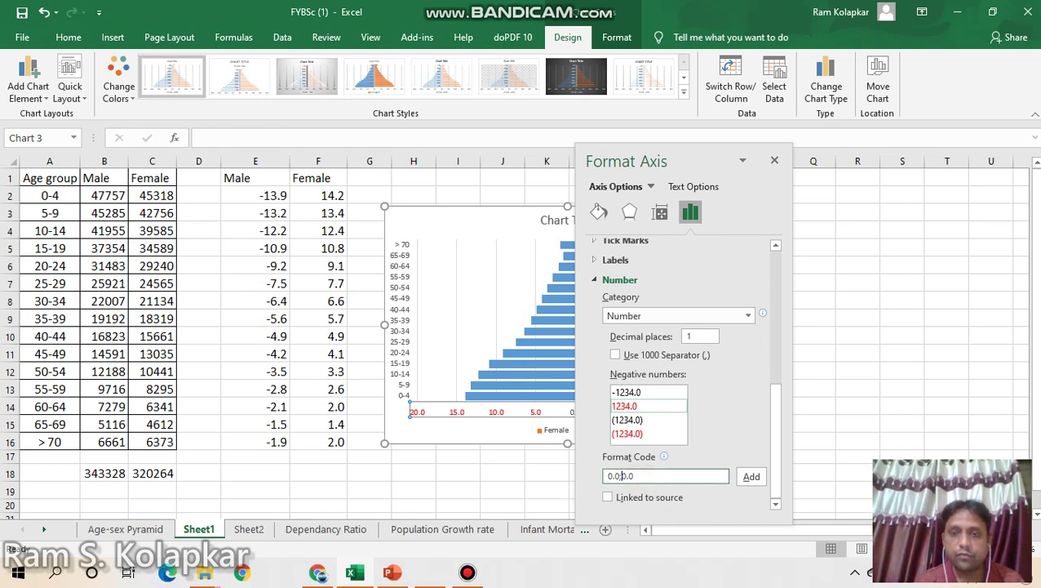
{"action": "left_click", "coordinate": [751, 477]}
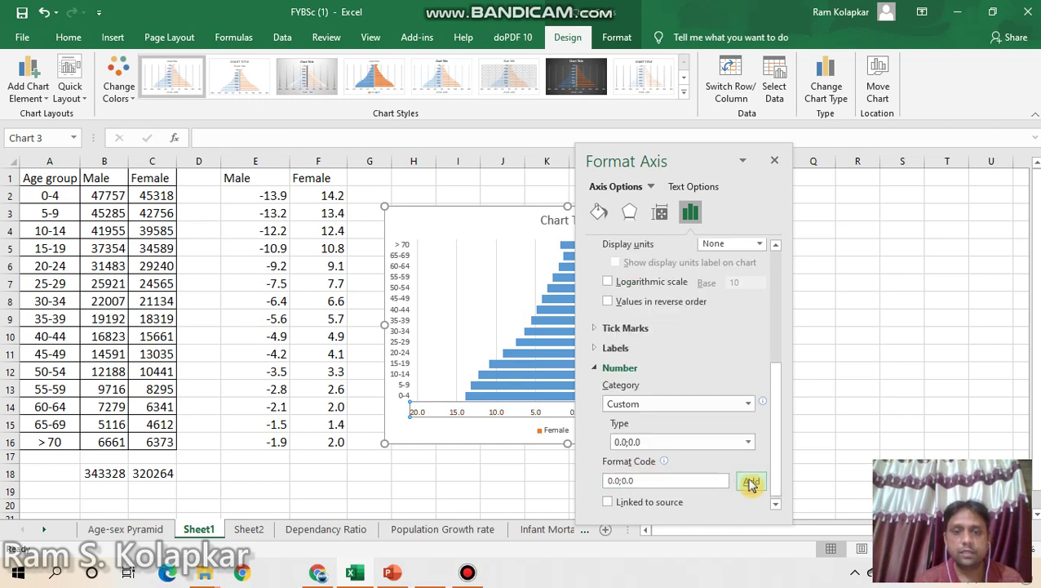
{"action": "left_click_drag", "start_coordinate": [710, 158], "coordinate": [908, 74]}
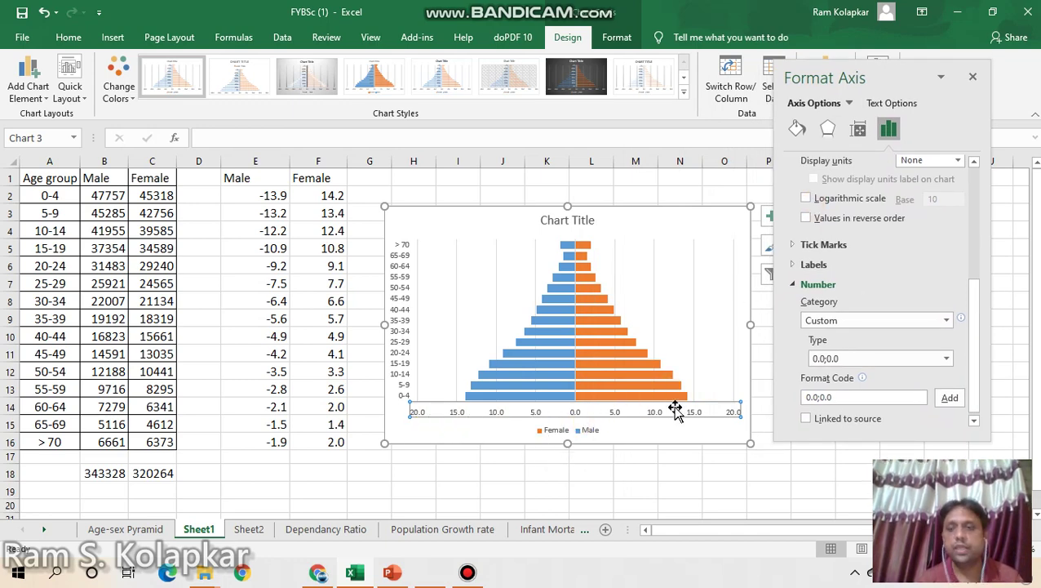
Give the Female bar series a solid dark orange fill
{"action": "left_click", "coordinate": [972, 77]}
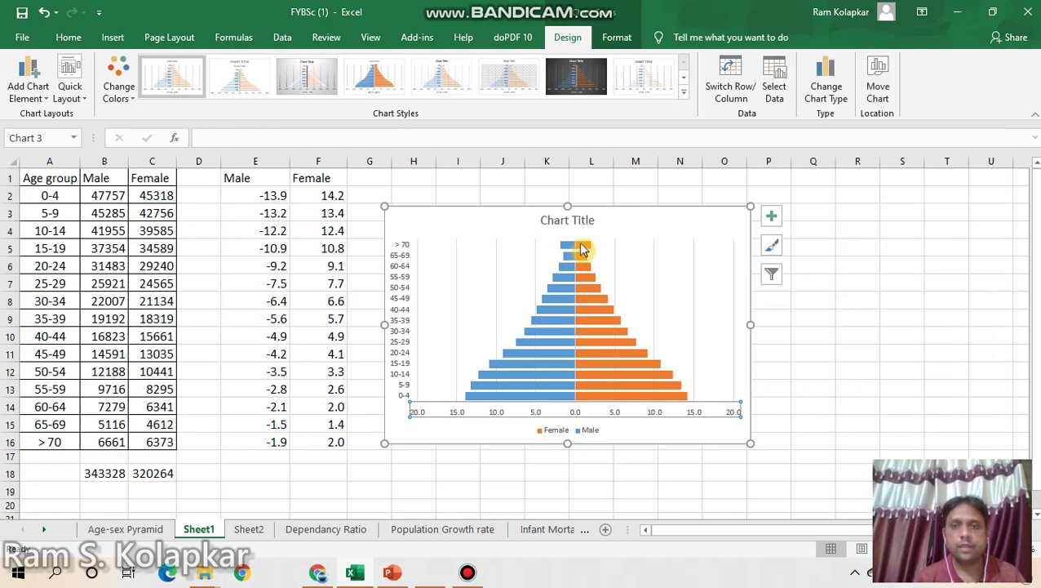
{"action": "mouse_move", "coordinate": [583, 249]}
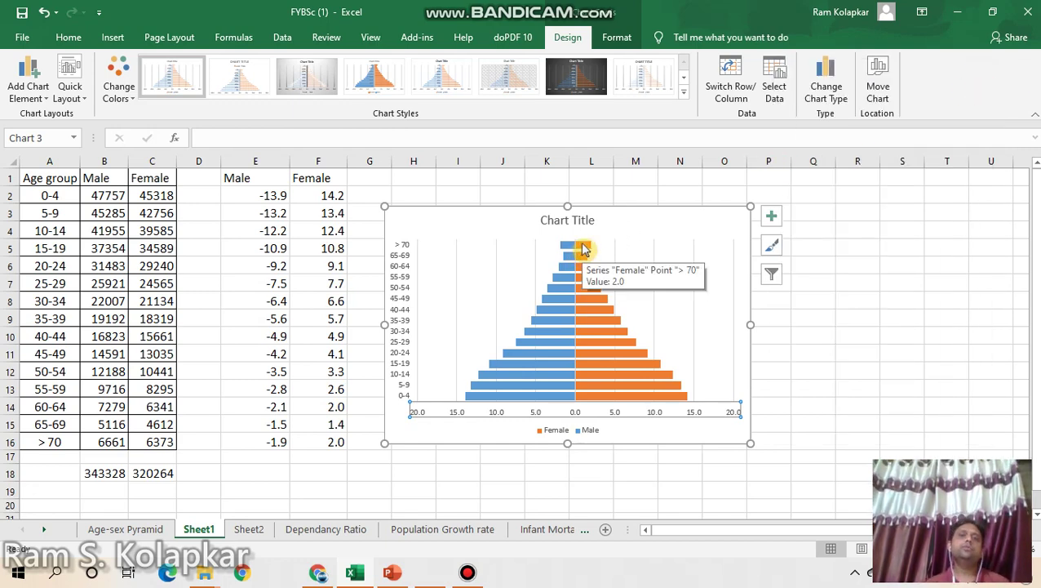
{"action": "left_click", "coordinate": [582, 248]}
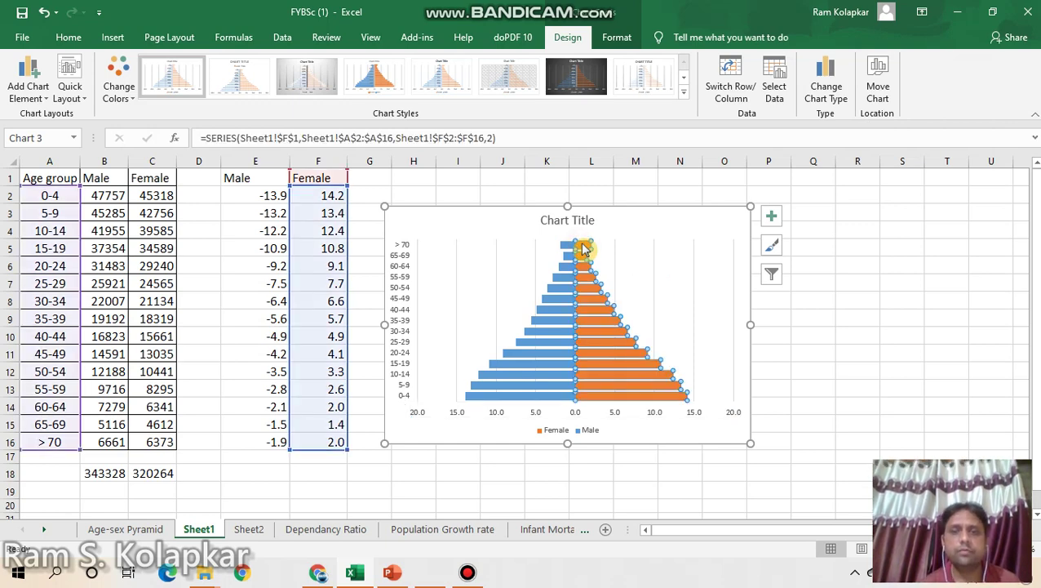
{"action": "right_click", "coordinate": [582, 249]}
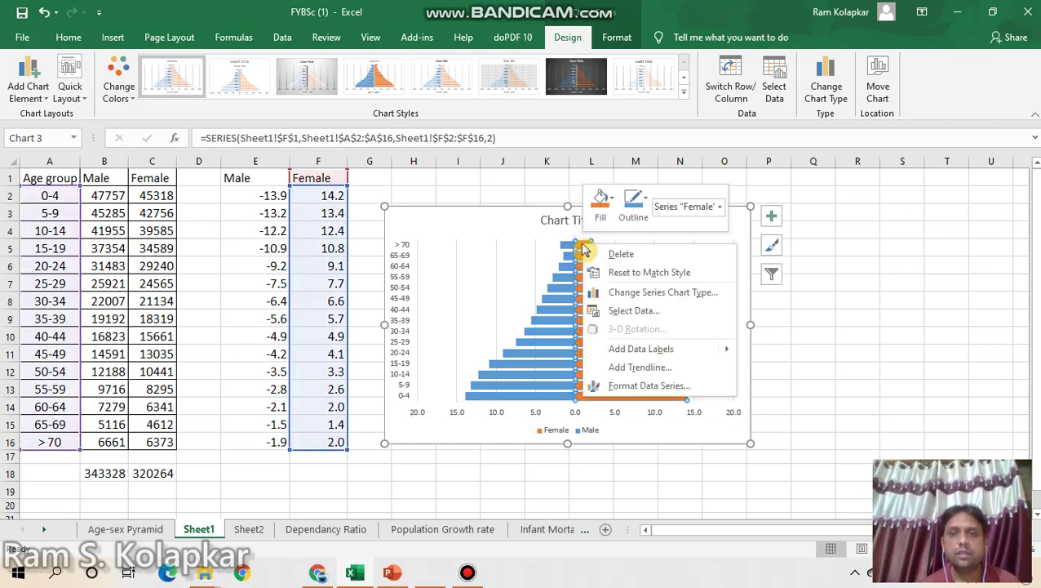
{"action": "left_click", "coordinate": [650, 396]}
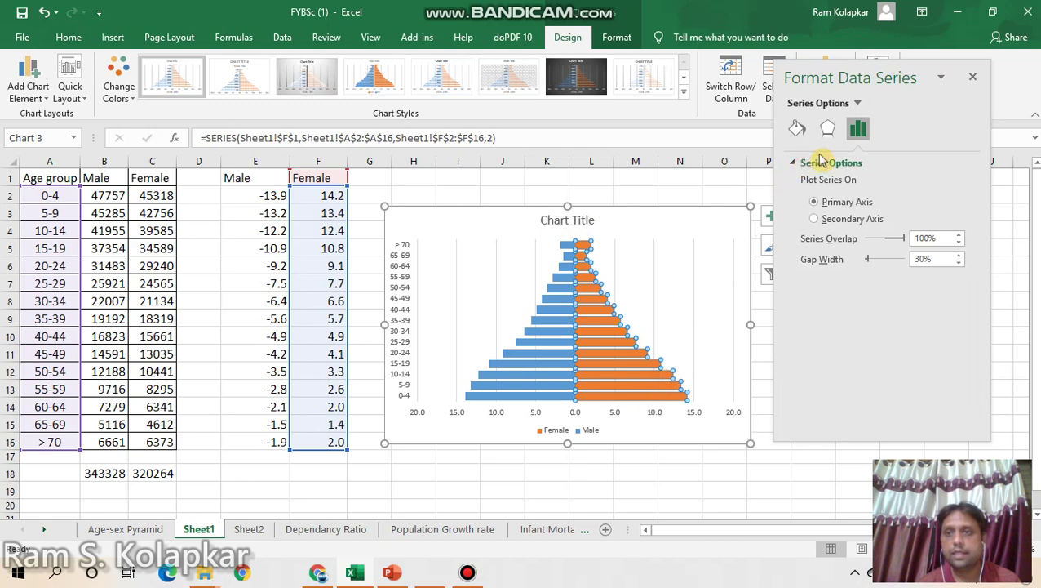
{"action": "left_click", "coordinate": [797, 130]}
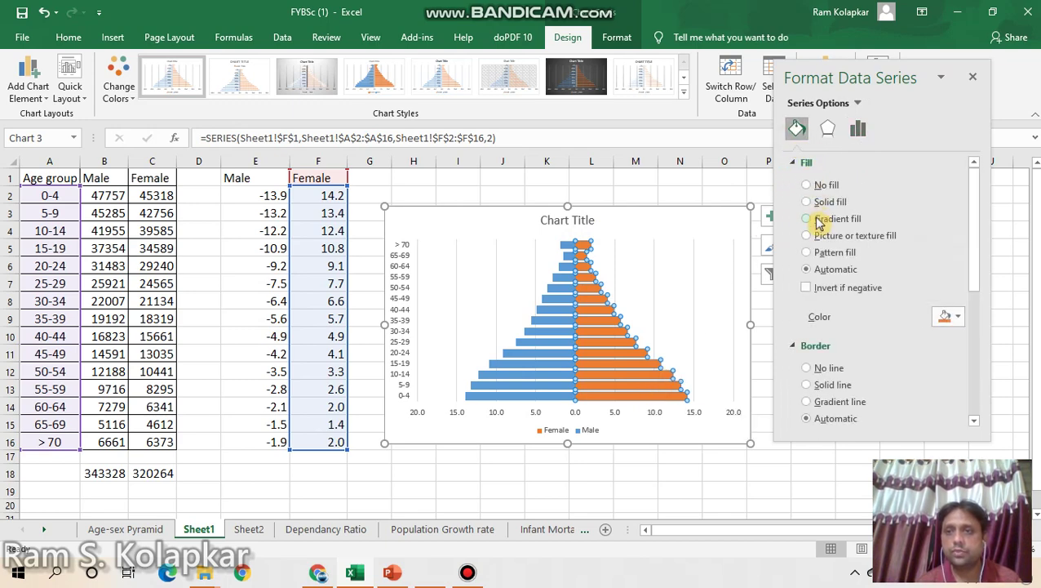
{"action": "left_click", "coordinate": [807, 202]}
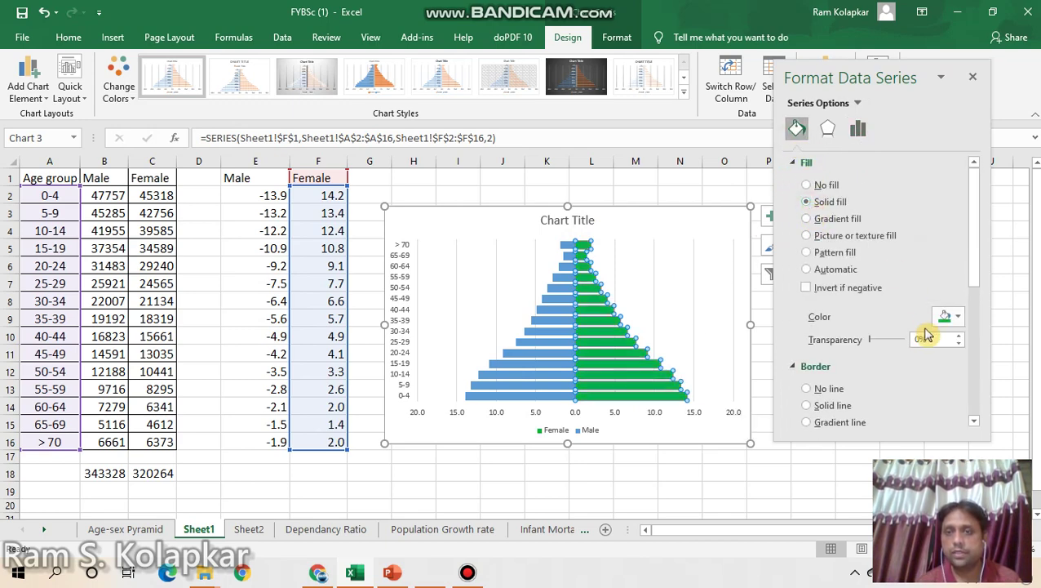
{"action": "left_click", "coordinate": [949, 317]}
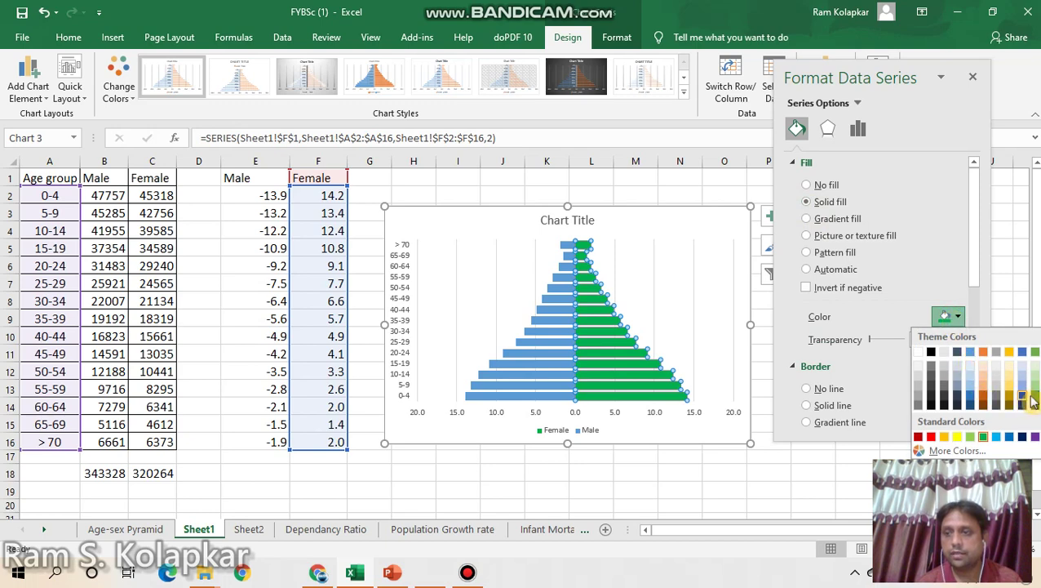
{"action": "left_click", "coordinate": [983, 393]}
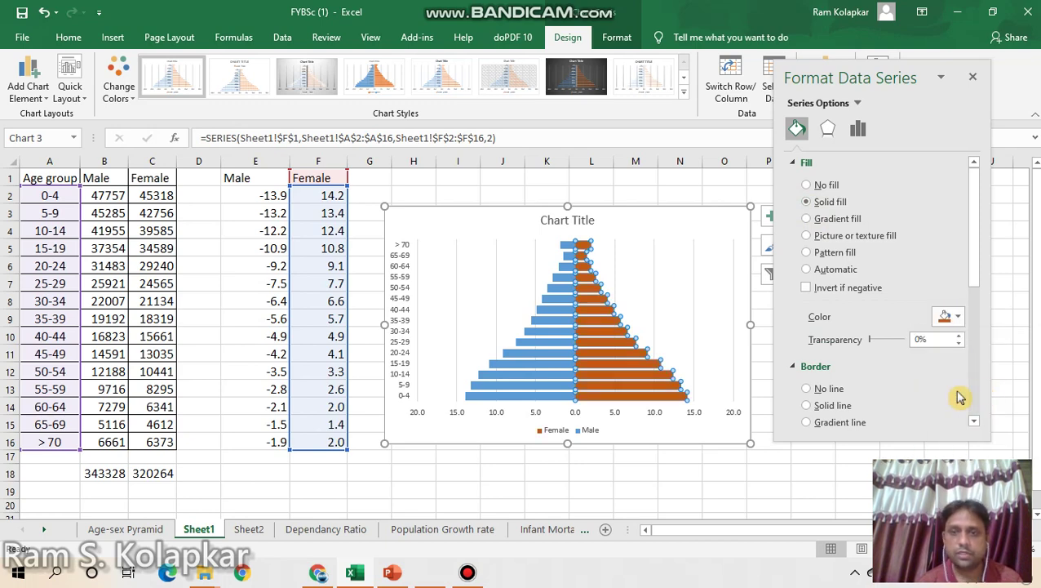
Outline the Female and Male bars with solid black border lines
{"action": "left_click", "coordinate": [806, 406]}
{"action": "left_click_drag", "start_coordinate": [974, 274], "coordinate": [970, 332]}
{"action": "left_click", "coordinate": [949, 345]}
{"action": "left_click", "coordinate": [932, 386]}
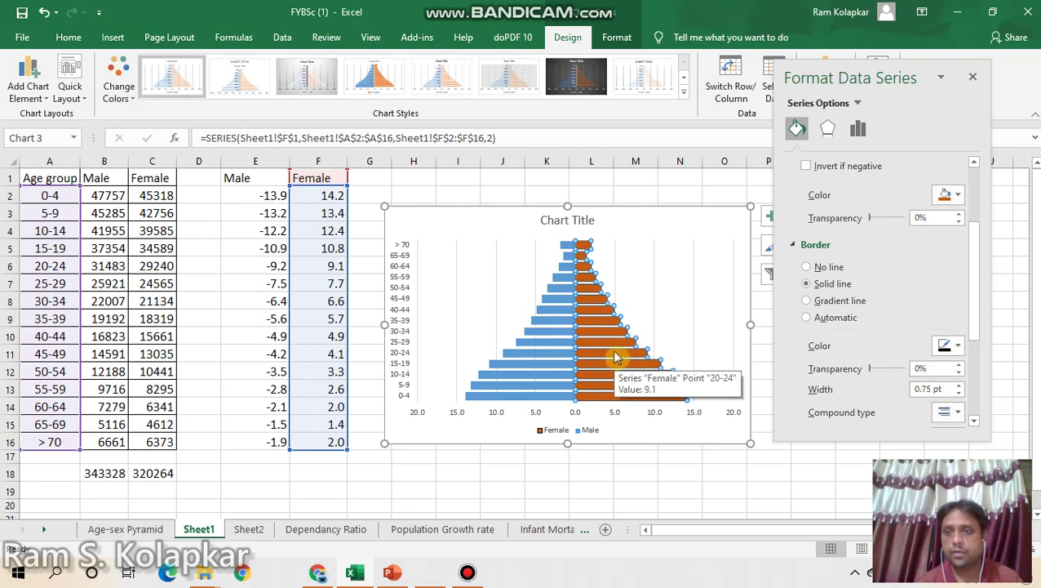
{"action": "left_click", "coordinate": [557, 324]}
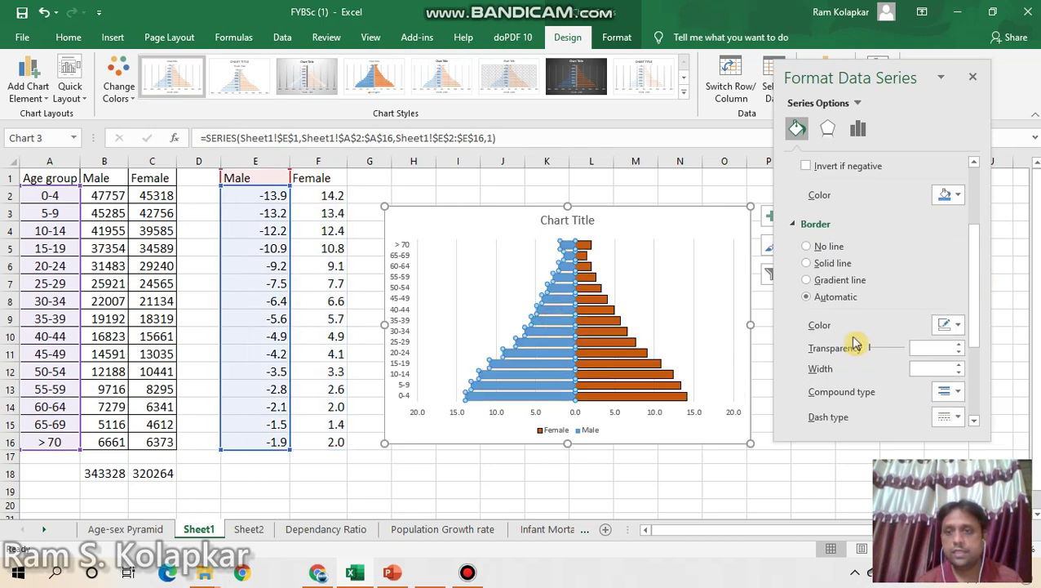
{"action": "left_click", "coordinate": [946, 325]}
{"action": "left_click", "coordinate": [930, 365]}
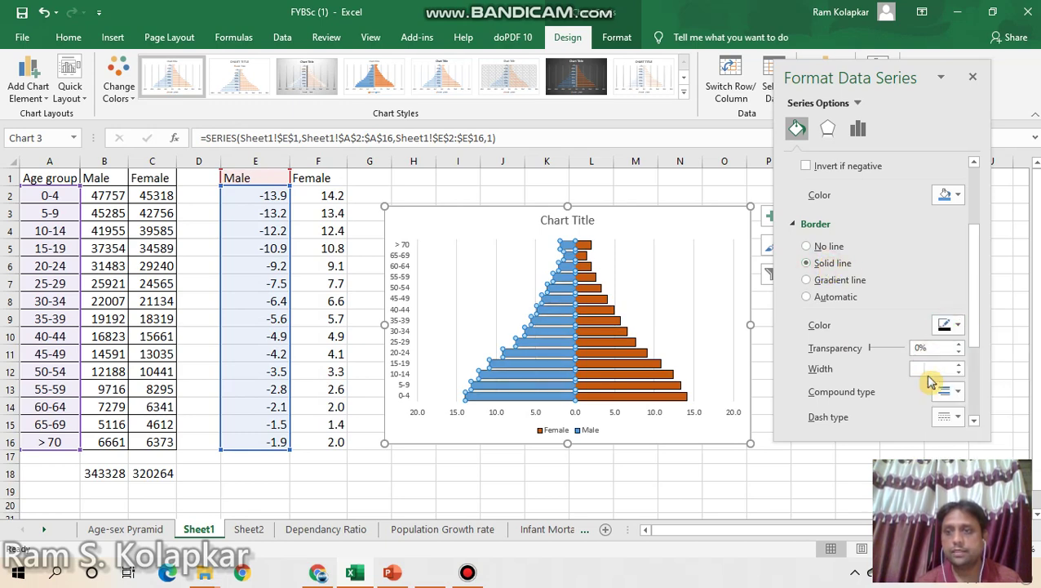
{"action": "scroll", "coordinate": [966, 367], "scroll_direction": "down", "scroll_amount": 3}
{"action": "scroll", "coordinate": [966, 375], "scroll_direction": "down", "scroll_amount": 2}
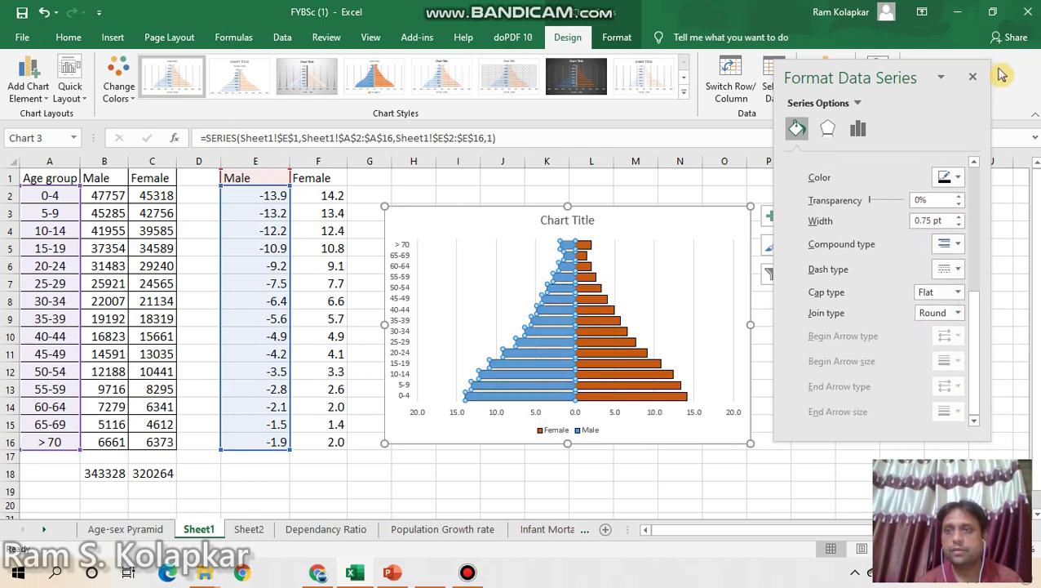
{"action": "left_click", "coordinate": [973, 78]}
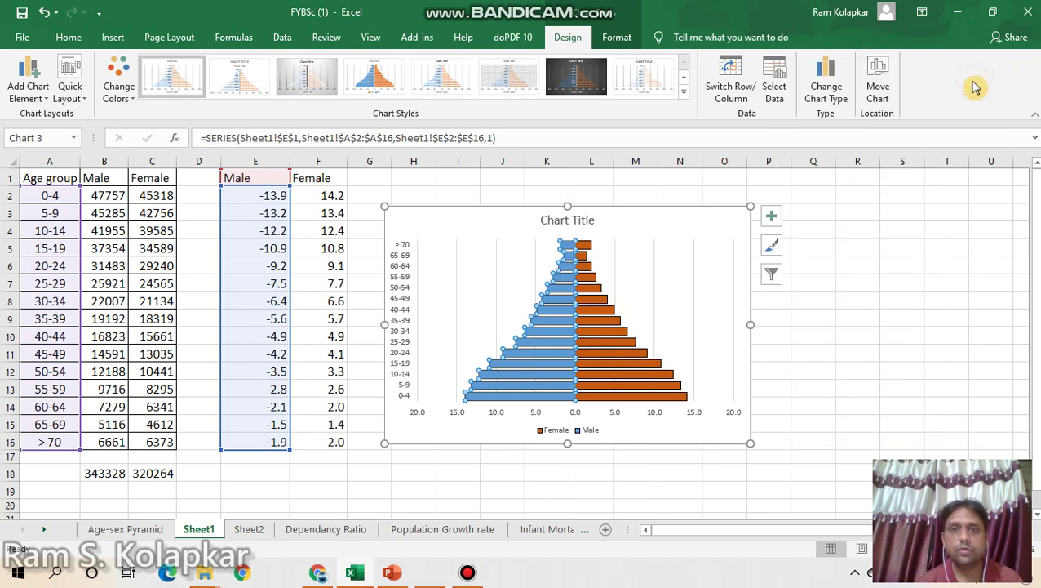
Replace the default chart title text with 'Population Age-Sex Pyramid'
{"action": "left_click", "coordinate": [657, 480]}
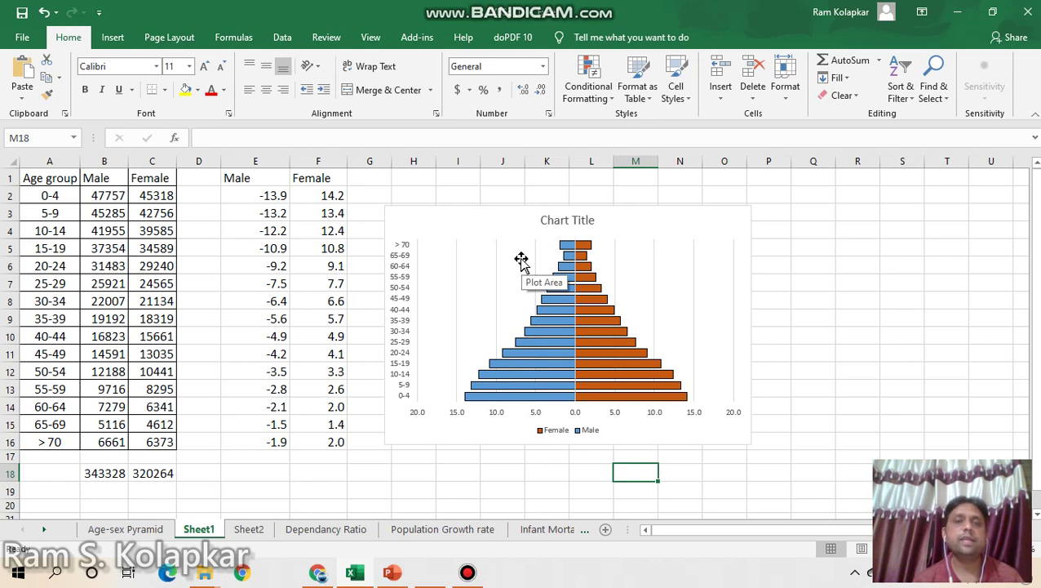
{"action": "left_click", "coordinate": [571, 261]}
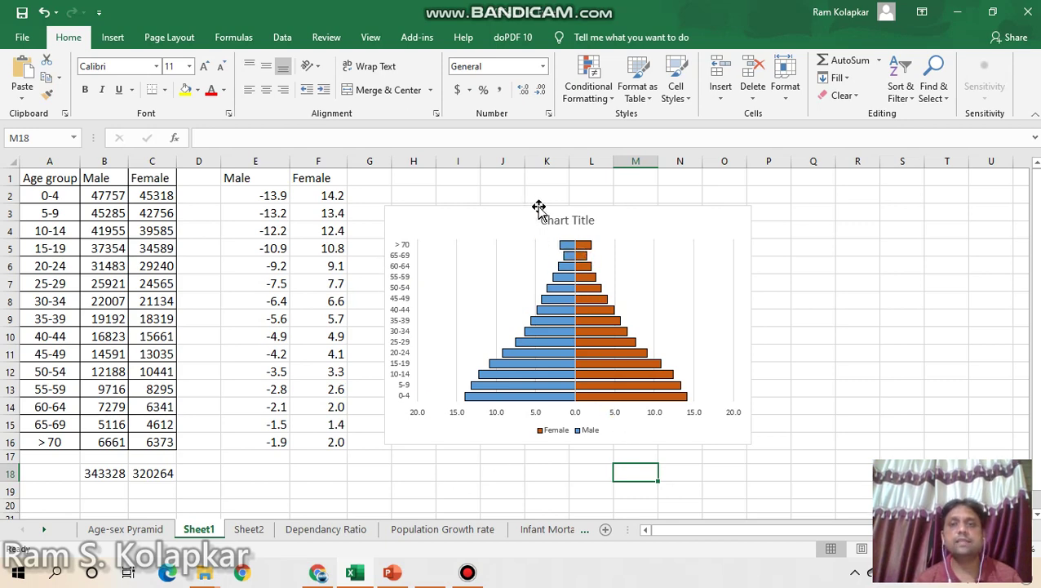
{"action": "left_click", "coordinate": [583, 220]}
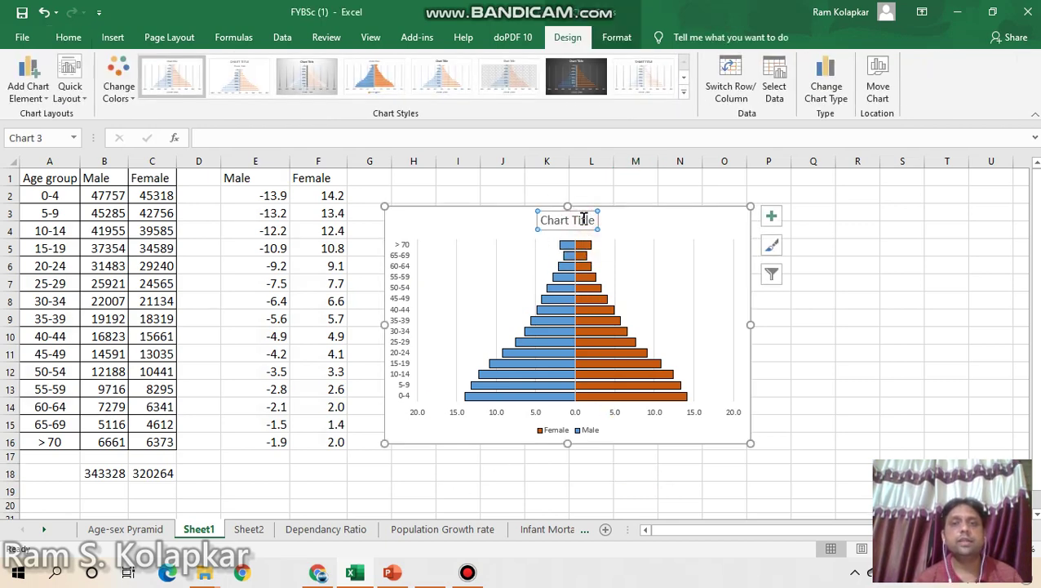
{"action": "left_click", "coordinate": [594, 219]}
{"action": "key", "text": "BackSpace"}
{"action": "key", "text": "BackSpace"}
{"action": "key", "text": "BackSpace"}
{"action": "key", "text": "BackSpace"}
{"action": "key", "text": "BackSpace"}
{"action": "key", "text": "BackSpace"}
{"action": "key", "text": "BackSpace"}
{"action": "key", "text": "BackSpace"}
{"action": "key", "text": "BackSpace"}
{"action": "key", "text": "BackSpace"}
{"action": "key", "text": "BackSpace"}
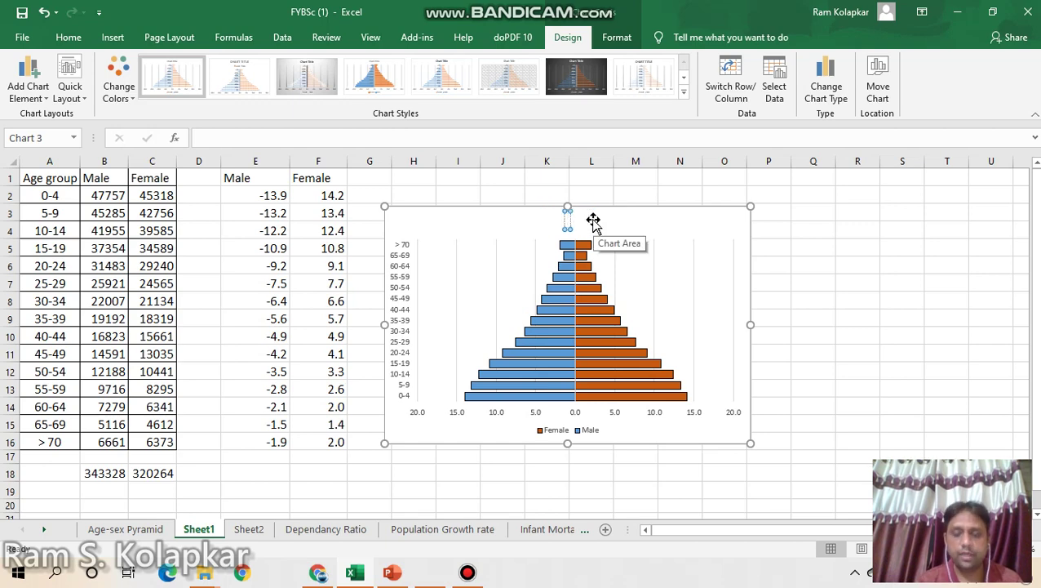
{"action": "type", "text": "Population"}
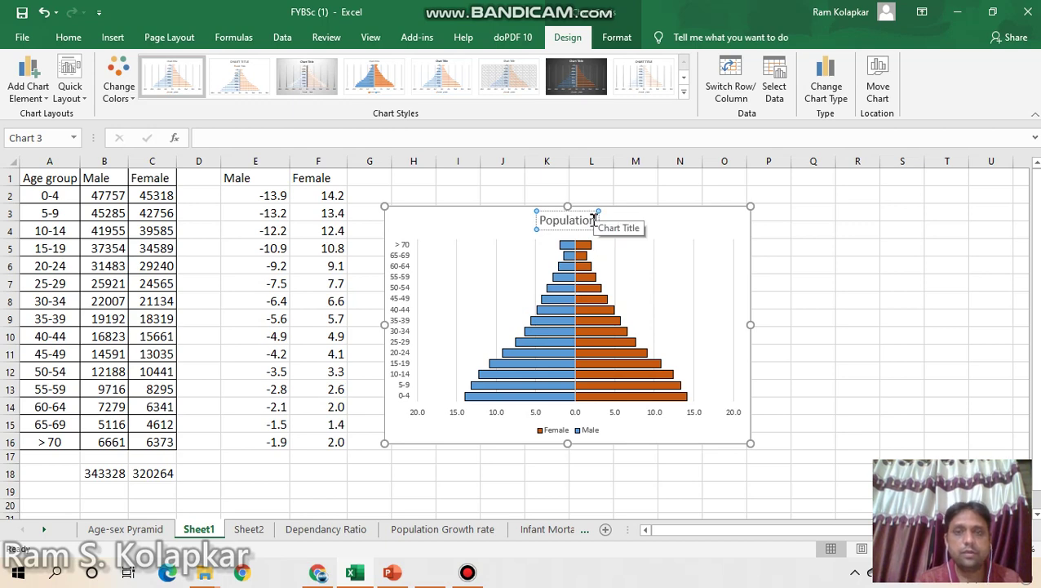
{"action": "type", "text": " Age"}
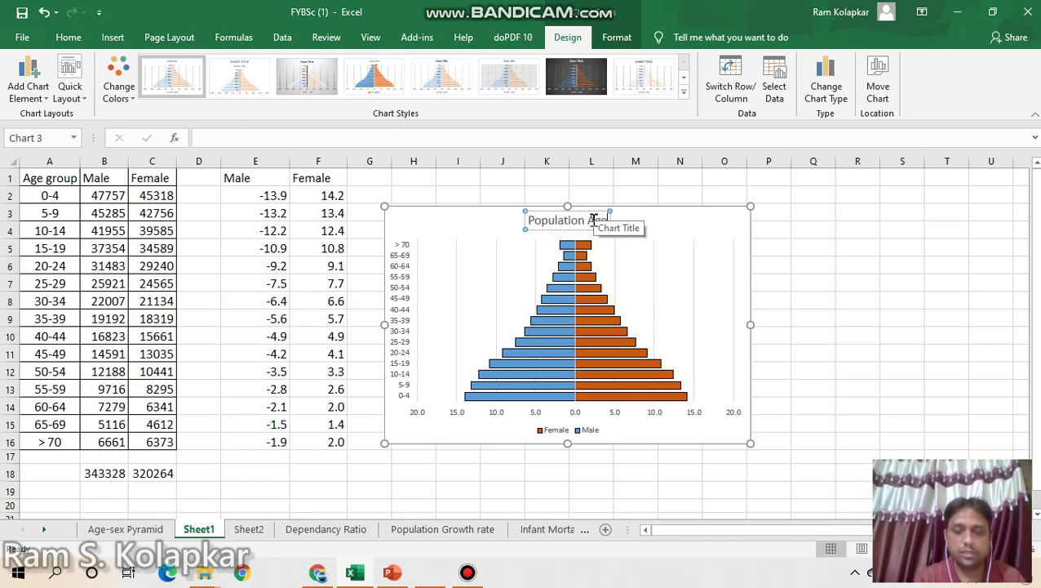
{"action": "type", "text": " Sex"}
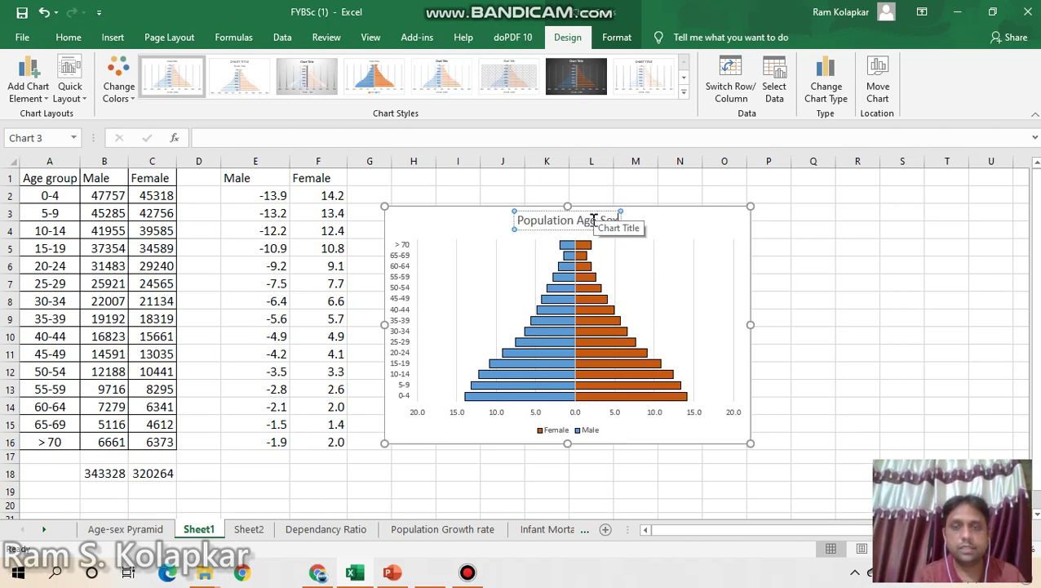
{"action": "key", "text": "BackSpace"}
{"action": "key", "text": "BackSpace"}
{"action": "key", "text": "BackSpace"}
{"action": "key", "text": "BackSpace"}
{"action": "type", "text": "-Sex Pyramid"}
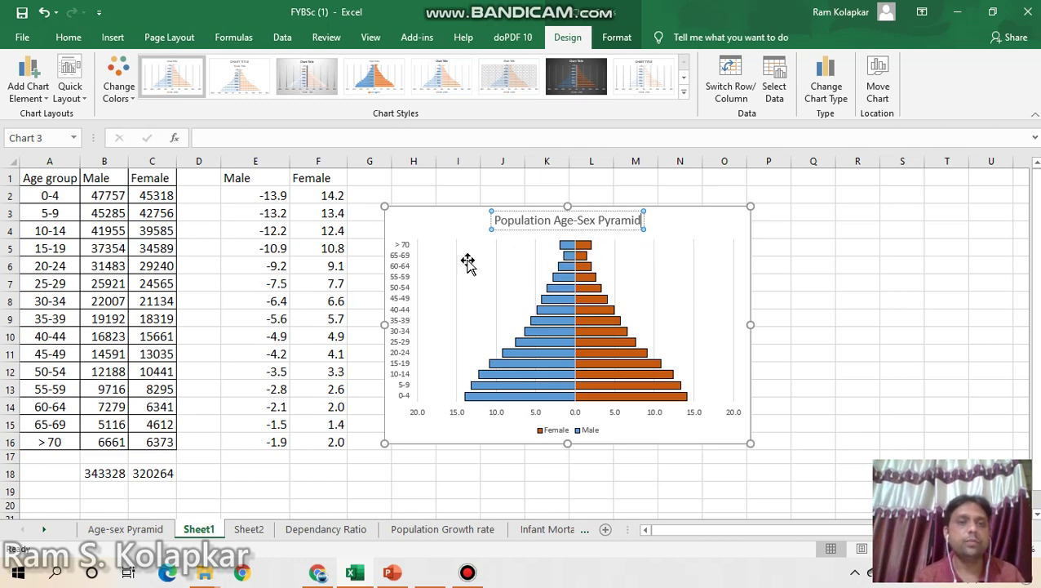
Add a primary horizontal axis title reading '% of Population'
{"action": "left_click", "coordinate": [39, 92]}
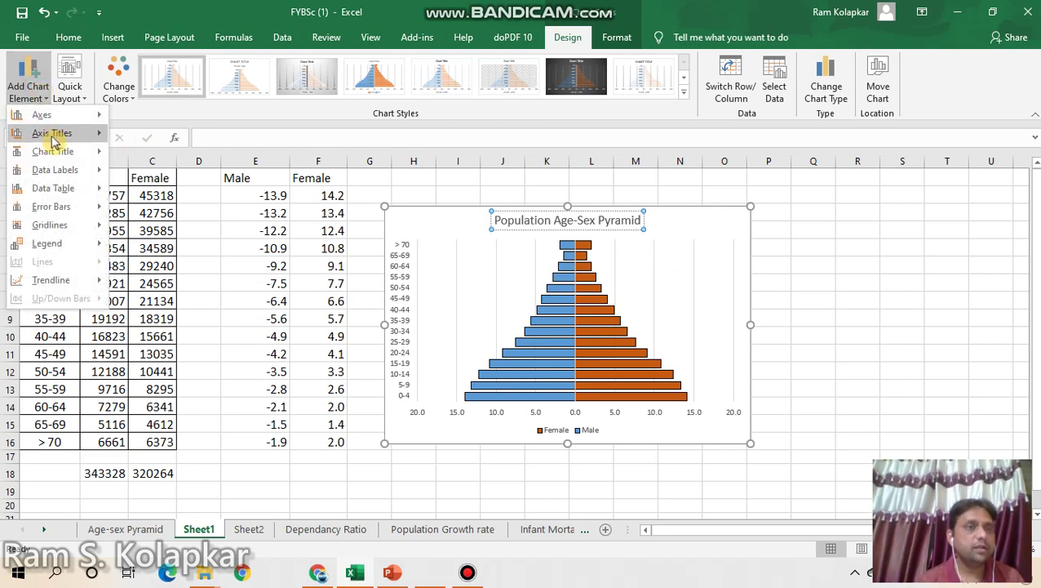
{"action": "mouse_move", "coordinate": [52, 137]}
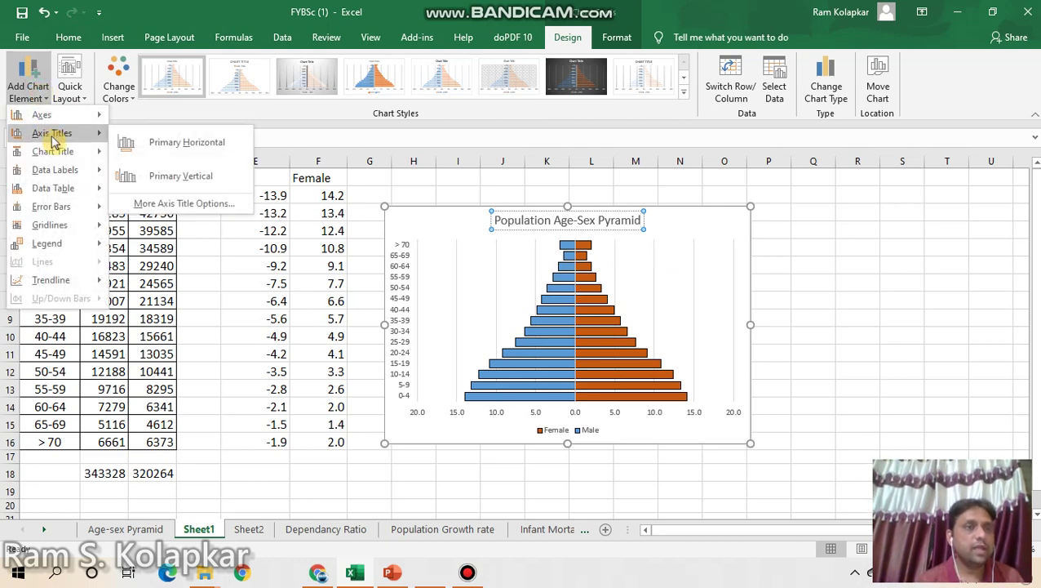
{"action": "left_click", "coordinate": [147, 155]}
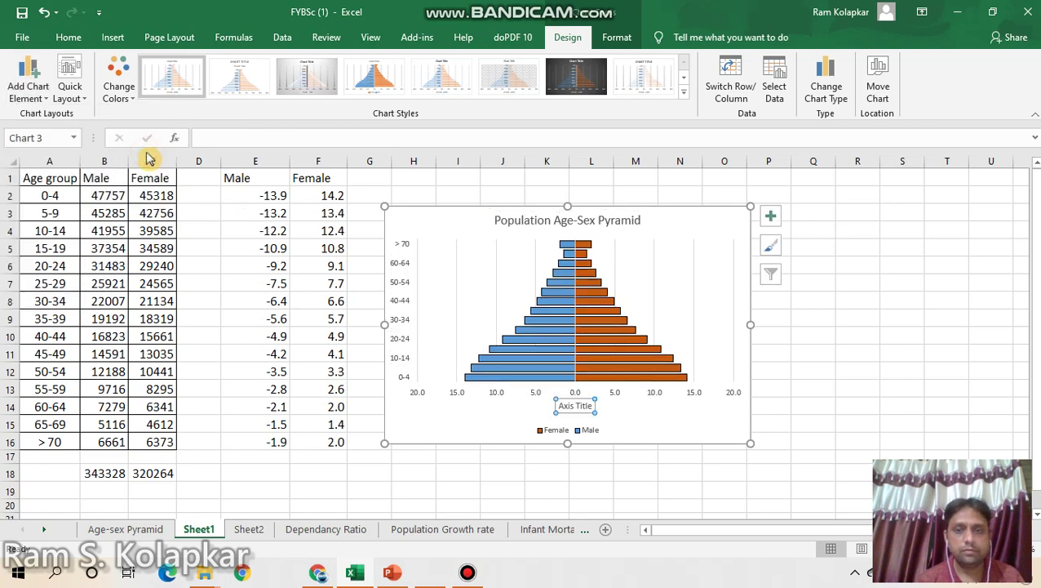
{"action": "left_click", "coordinate": [591, 406]}
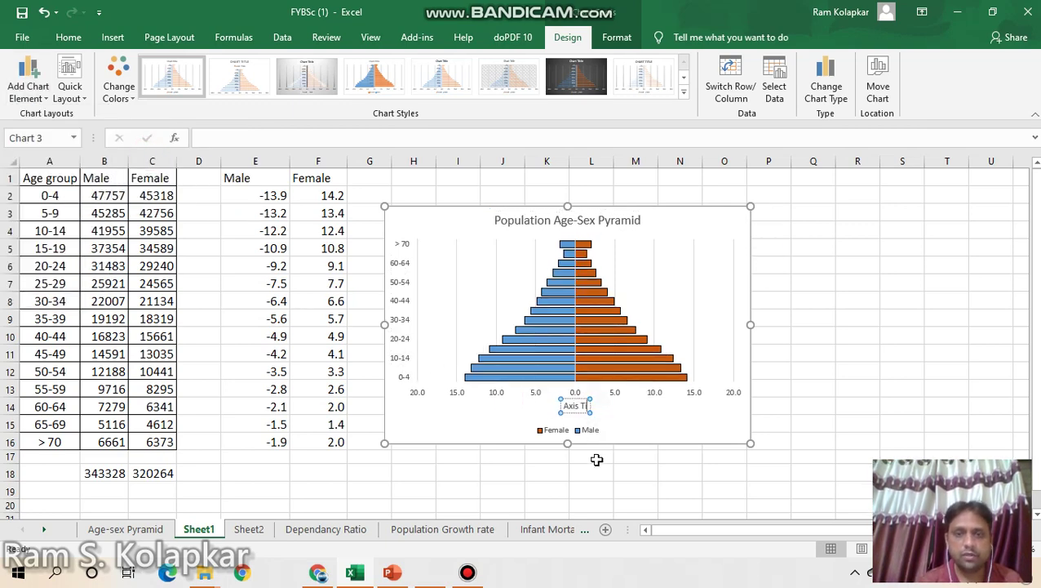
{"action": "key", "text": "BackSpace"}
{"action": "key", "text": "BackSpace"}
{"action": "key", "text": "BackSpace"}
{"action": "key", "text": "BackSpace"}
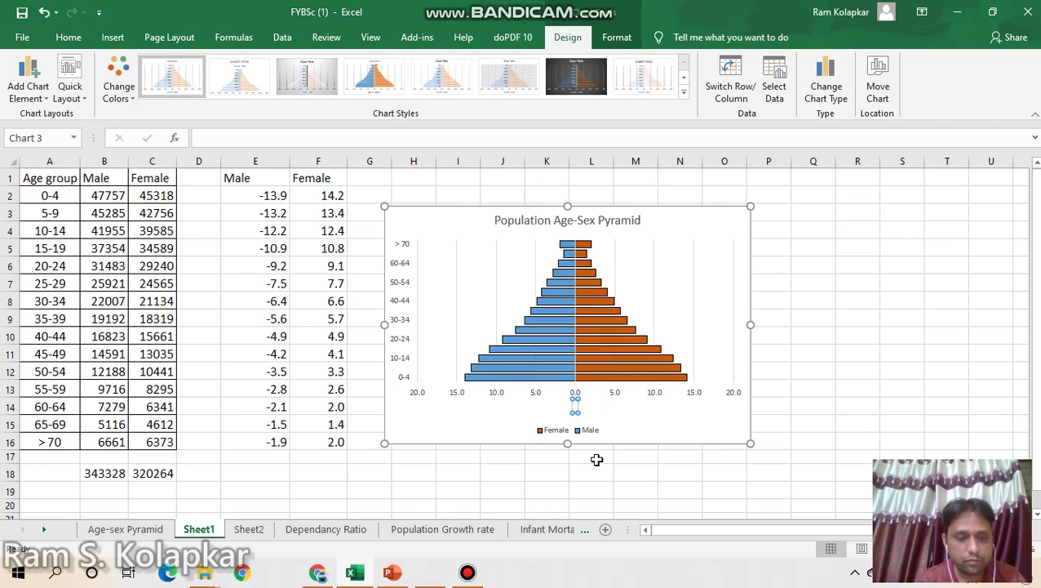
{"action": "type", "text": "% of"}
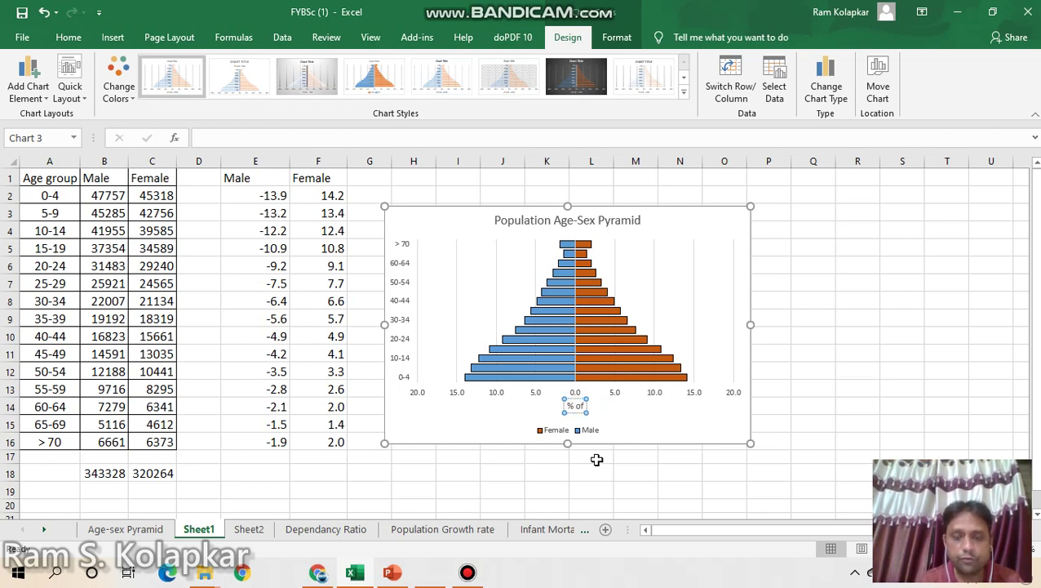
{"action": "type", "text": " Population"}
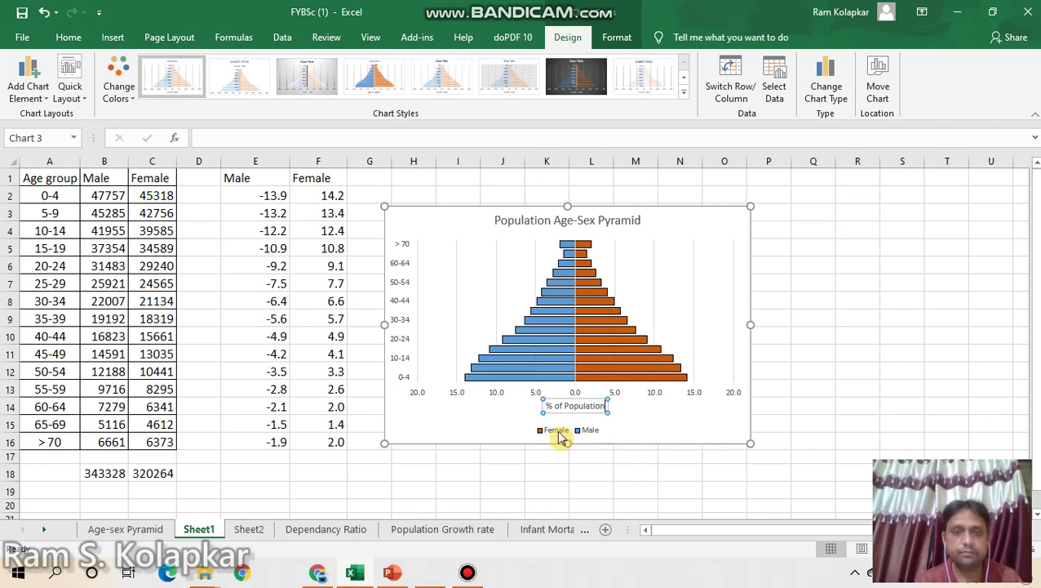
Add a primary vertical axis title reading 'Age Group', then deselect the chart
{"action": "left_click", "coordinate": [24, 91]}
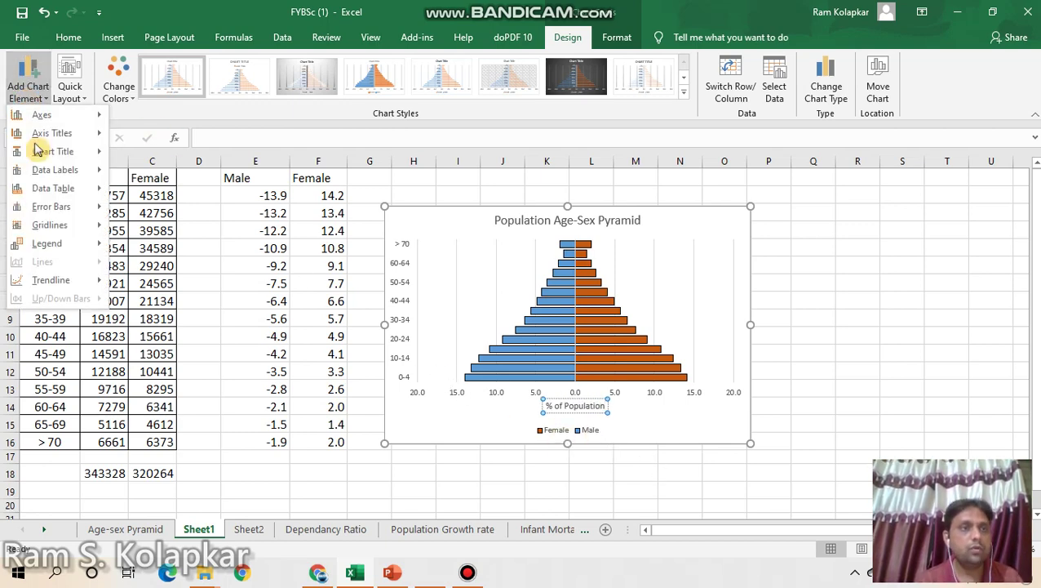
{"action": "mouse_move", "coordinate": [37, 147]}
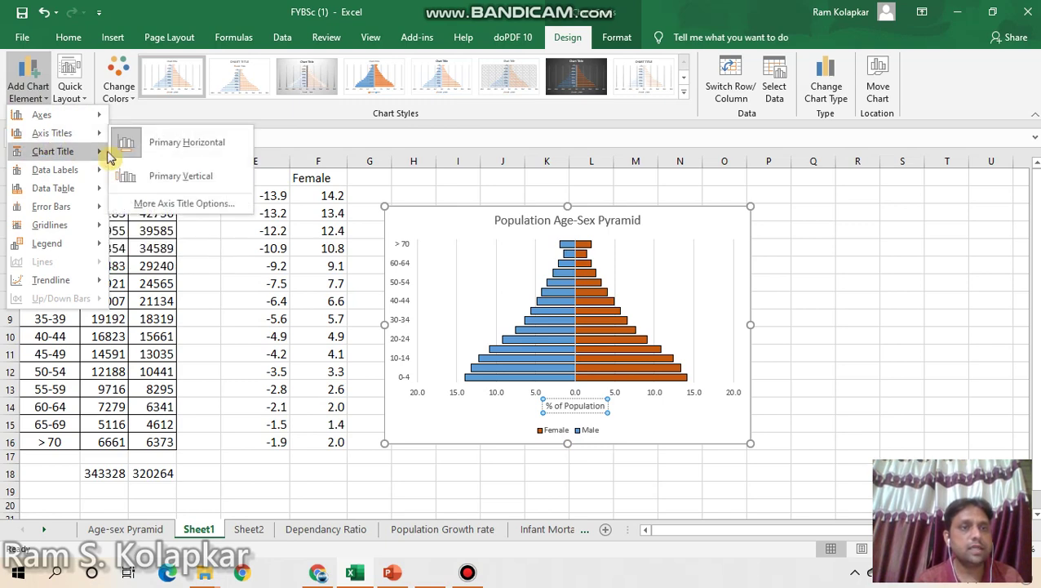
{"action": "left_click", "coordinate": [167, 177]}
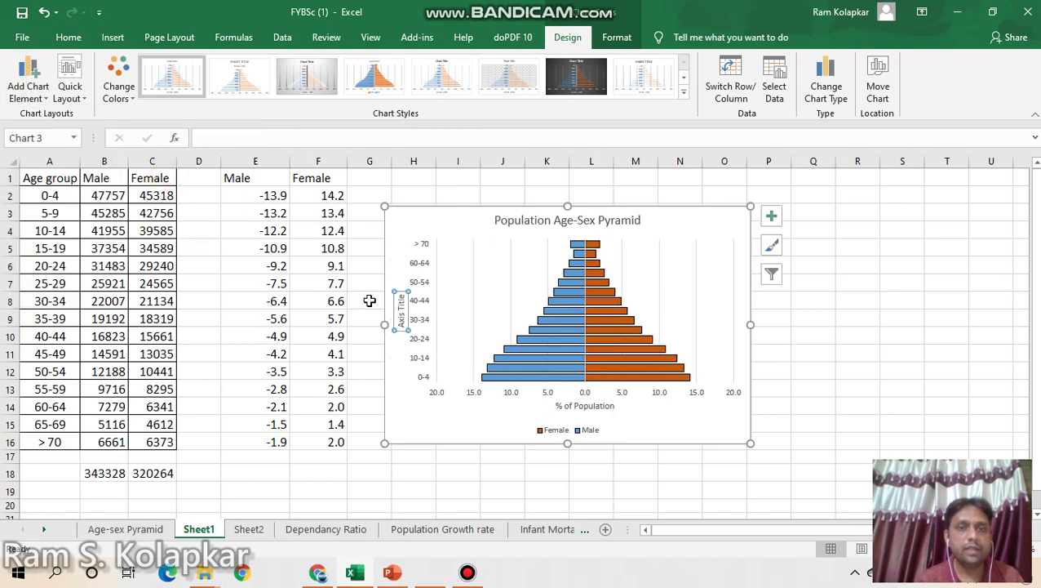
{"action": "triple_click", "coordinate": [398, 304]}
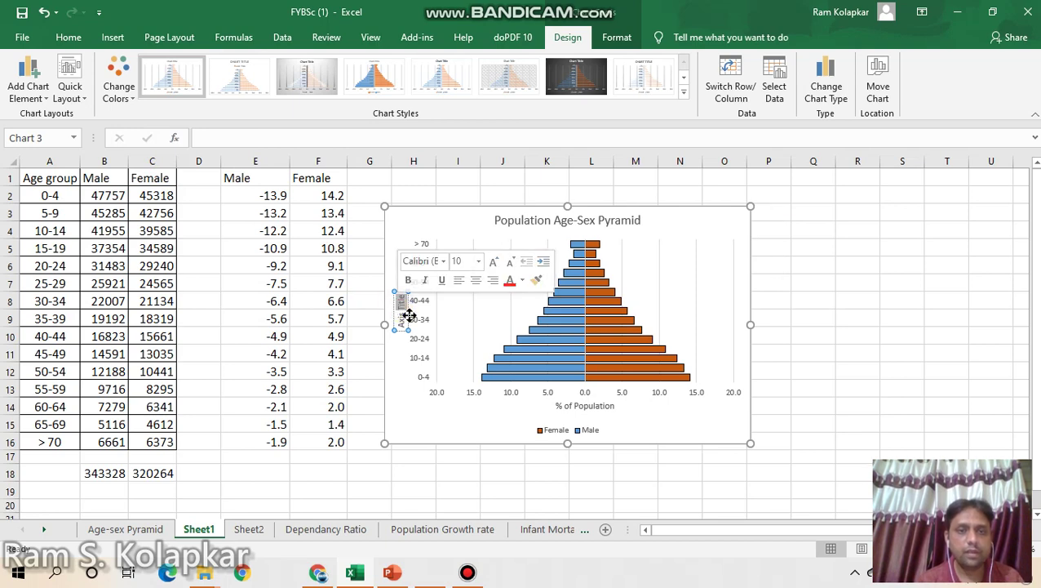
{"action": "key", "text": "BackSpace"}
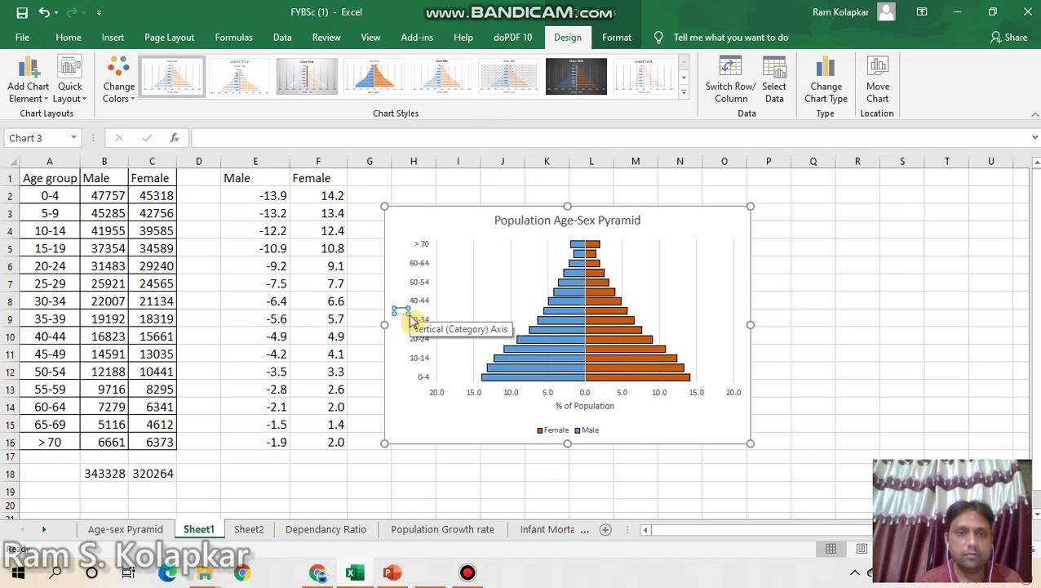
{"action": "type", "text": "Age Groups"}
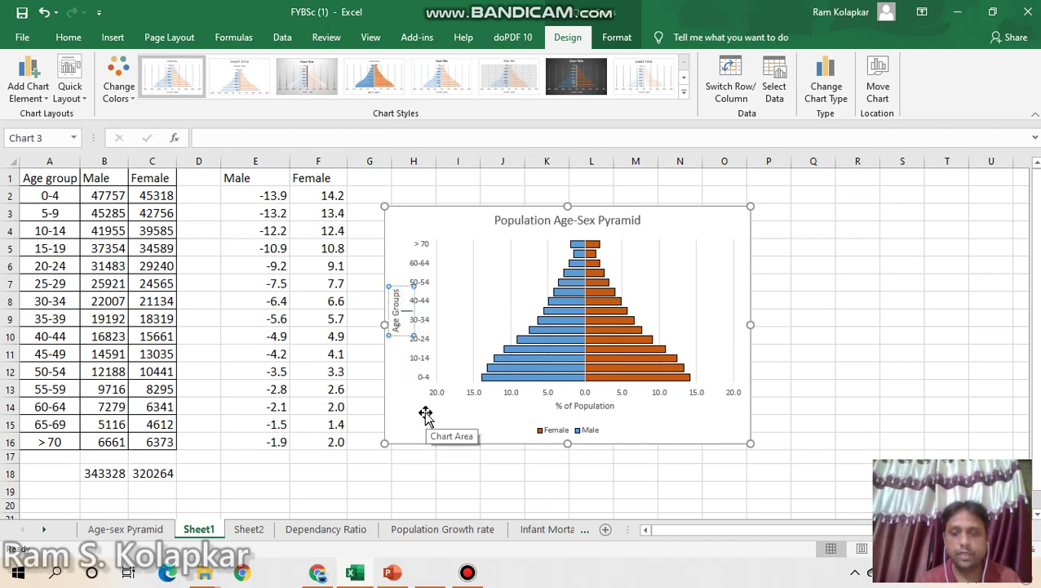
{"action": "left_click", "coordinate": [420, 467]}
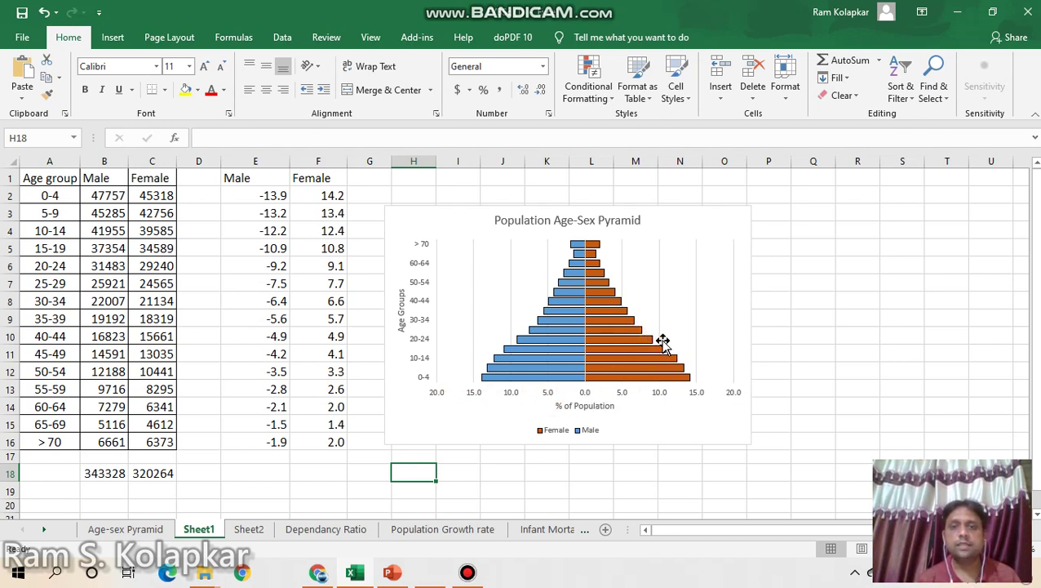
{"action": "mouse_move", "coordinate": [645, 375]}
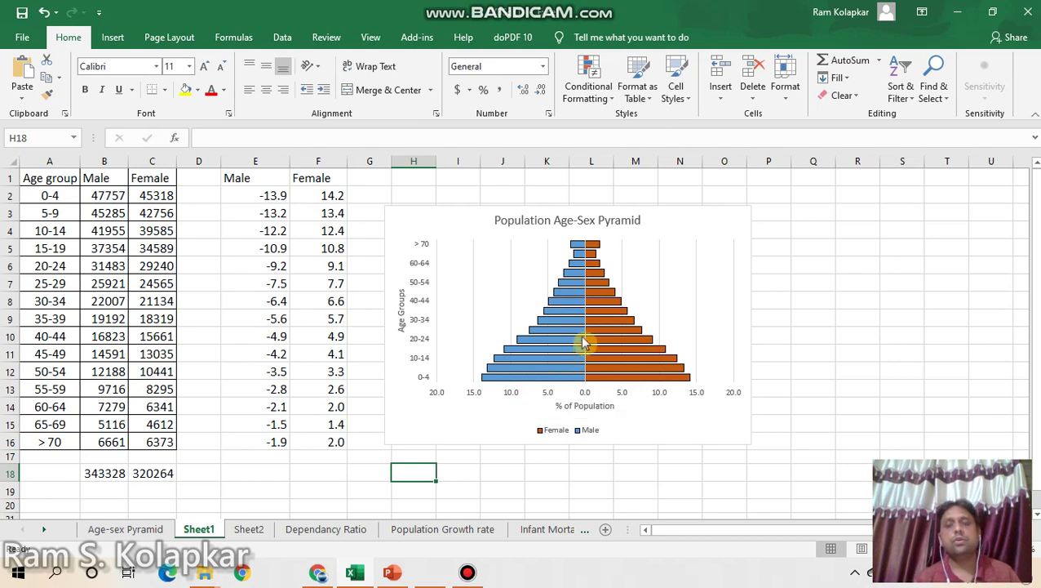
{"action": "mouse_move", "coordinate": [576, 341]}
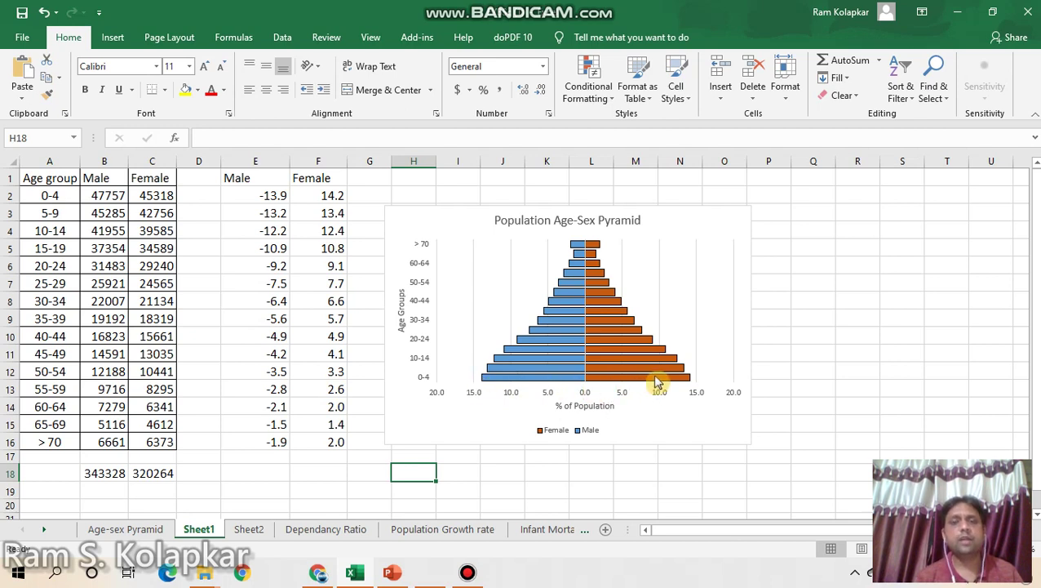
{"action": "mouse_move", "coordinate": [602, 361]}
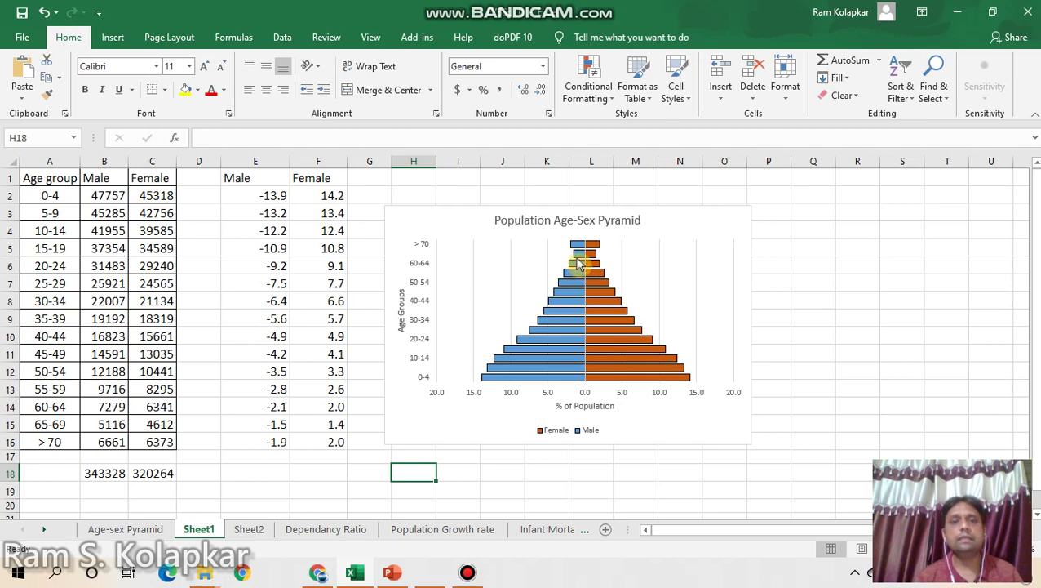
{"action": "mouse_move", "coordinate": [576, 260]}
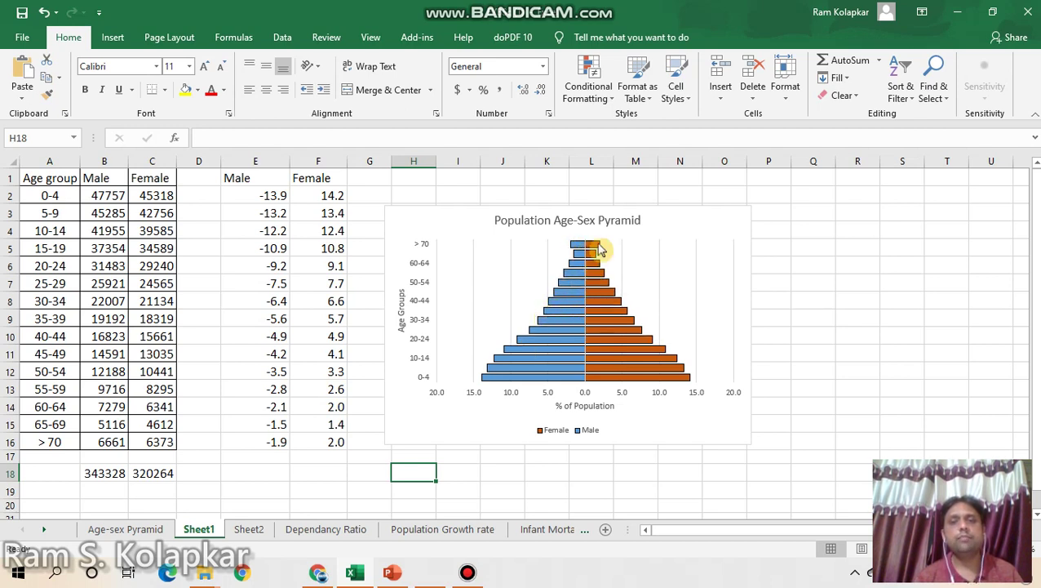
{"action": "mouse_move", "coordinate": [545, 354]}
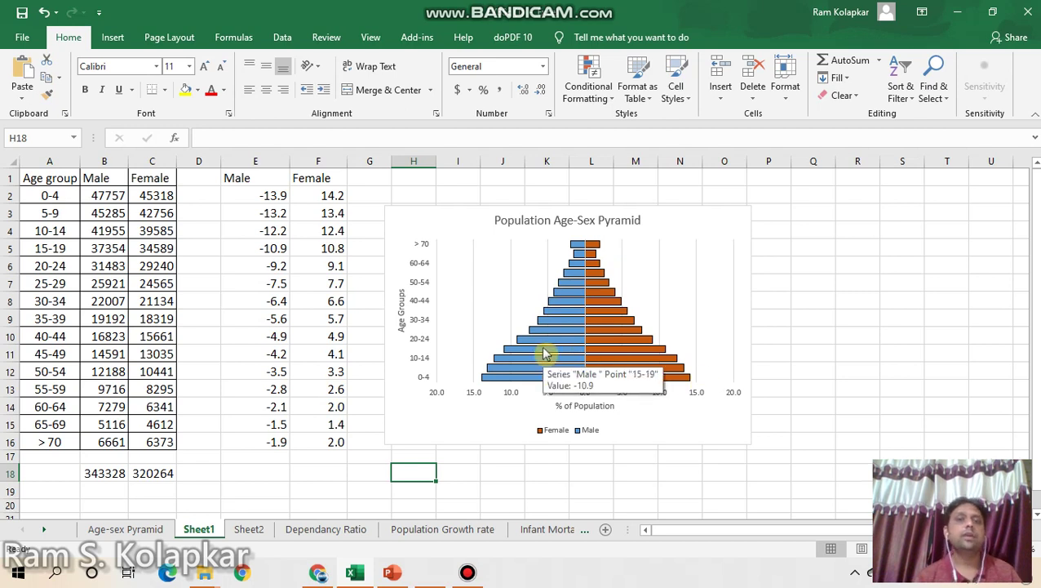